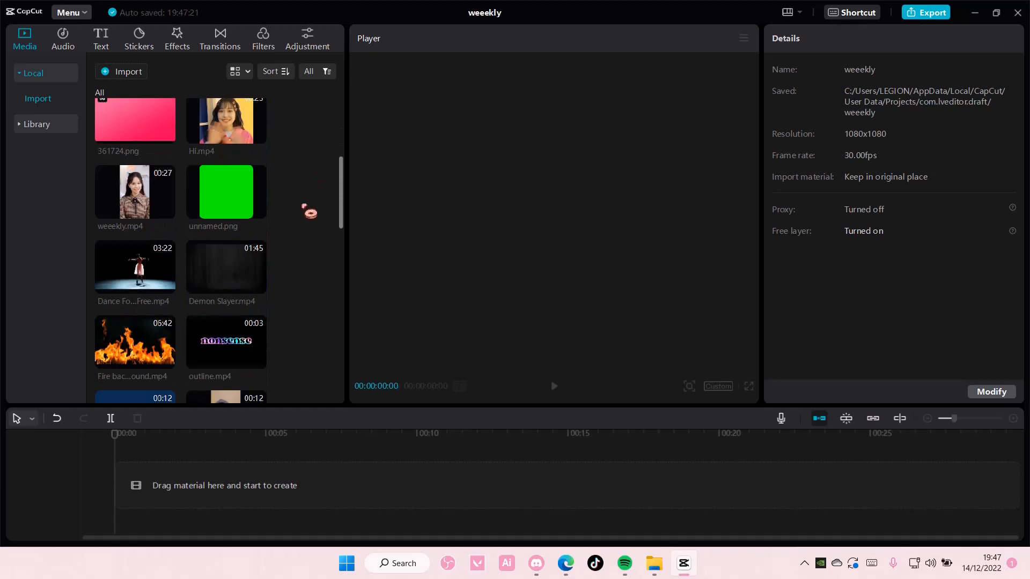
# Add the pink gradient image 361724.png from the media library to the timeline
pyautogui.scroll(1, 309, 220)
pyautogui.scroll(1, 309, 220)
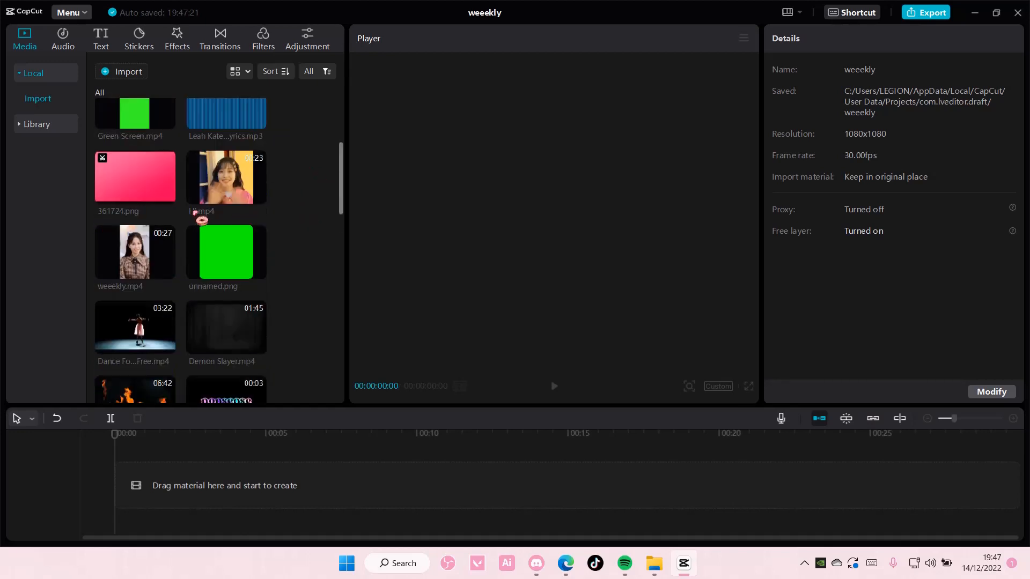
pyautogui.click(171, 197)
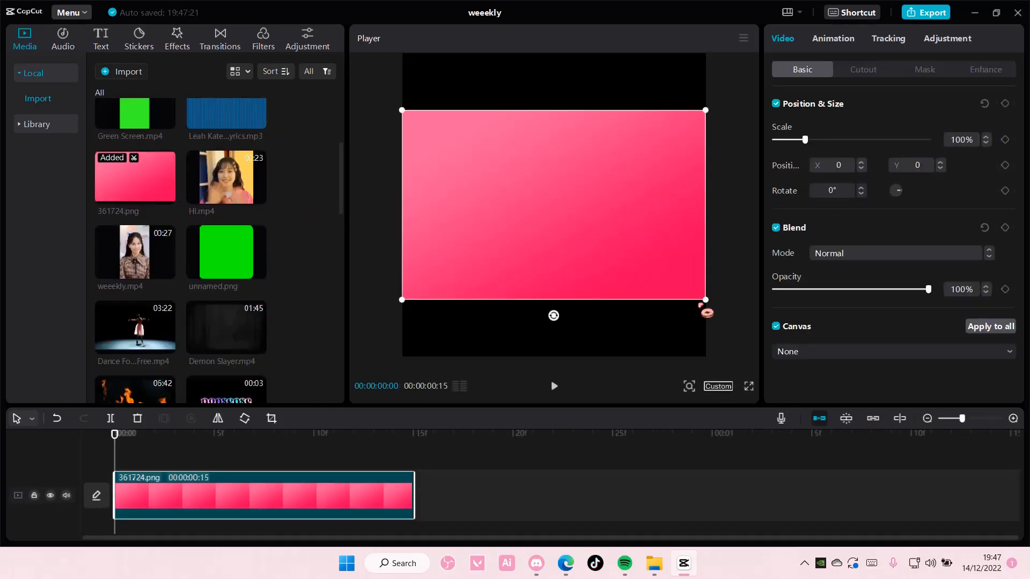
pyautogui.click(743, 346)
pyautogui.click(356, 485)
pyautogui.click(712, 305)
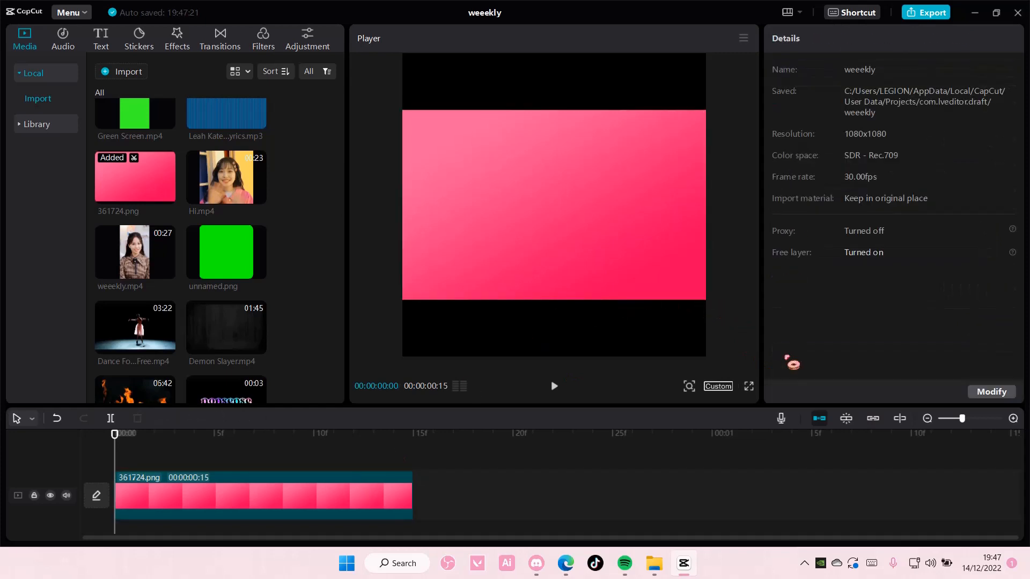
# Apply the crumpled brown paper canvas style to the 361724.png clip and move the pink image down out of the frame
pyautogui.click(696, 299)
pyautogui.click(805, 354)
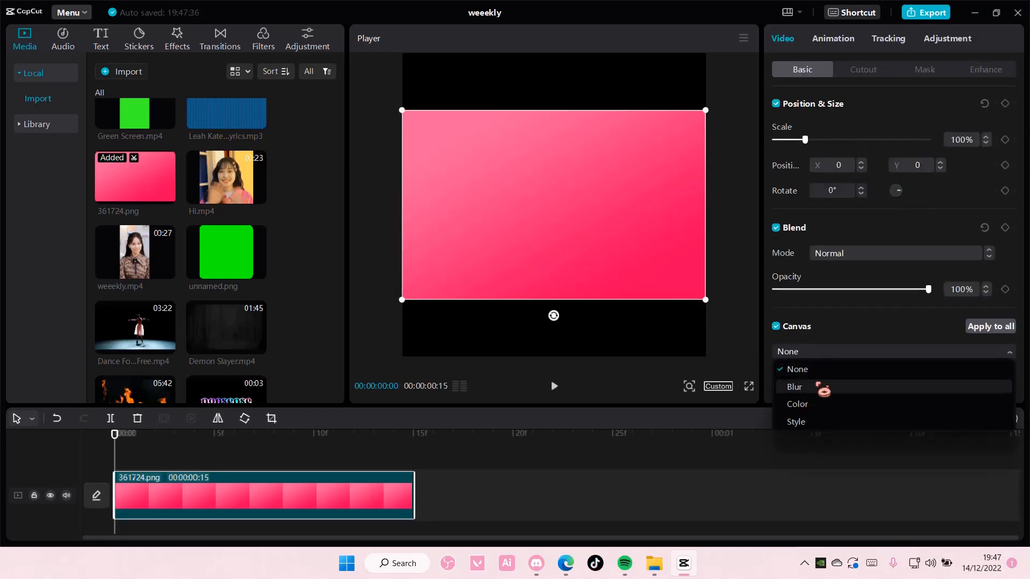
pyautogui.click(814, 421)
pyautogui.click(911, 383)
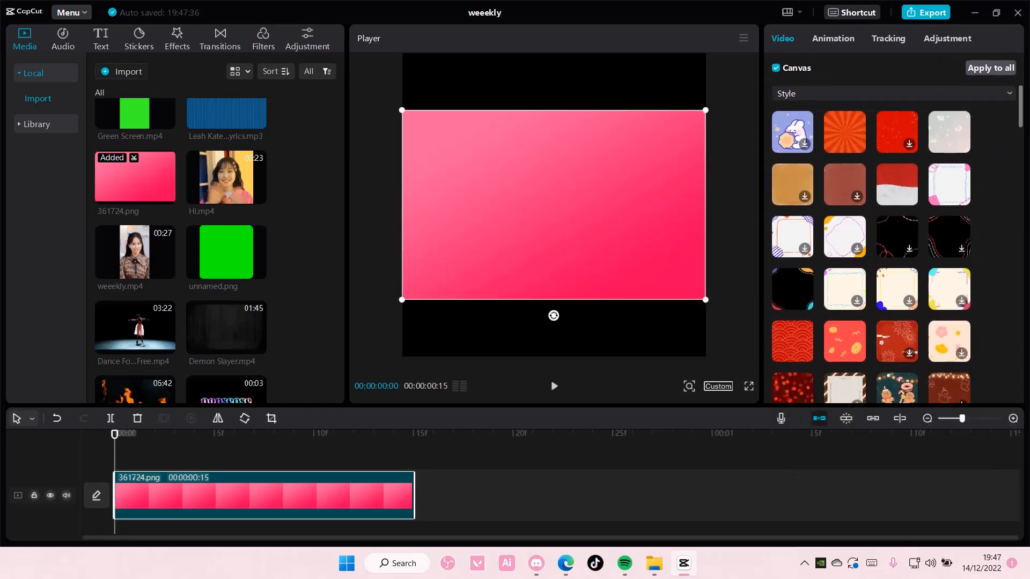
pyautogui.scroll(-5, 955, 268)
pyautogui.scroll(-10, 977, 273)
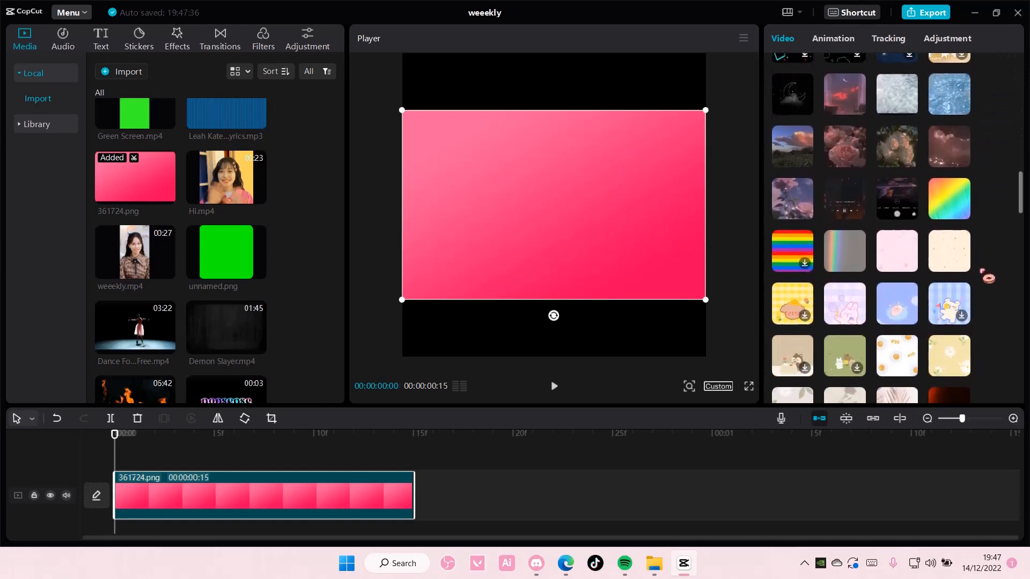
pyautogui.scroll(-5, 988, 278)
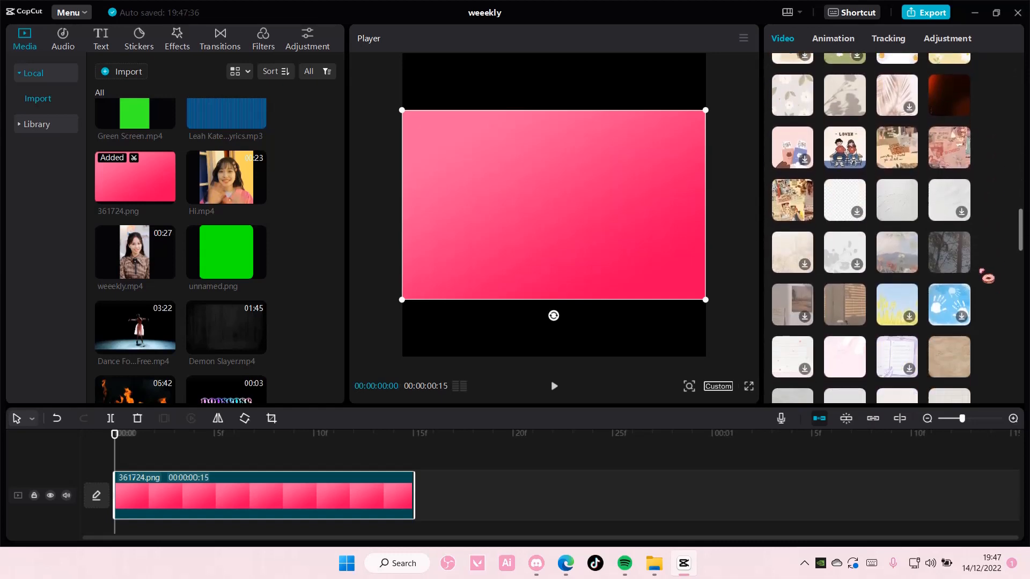
pyautogui.click(938, 351)
pyautogui.moveTo(483, 268); pyautogui.dragTo(536, 511)
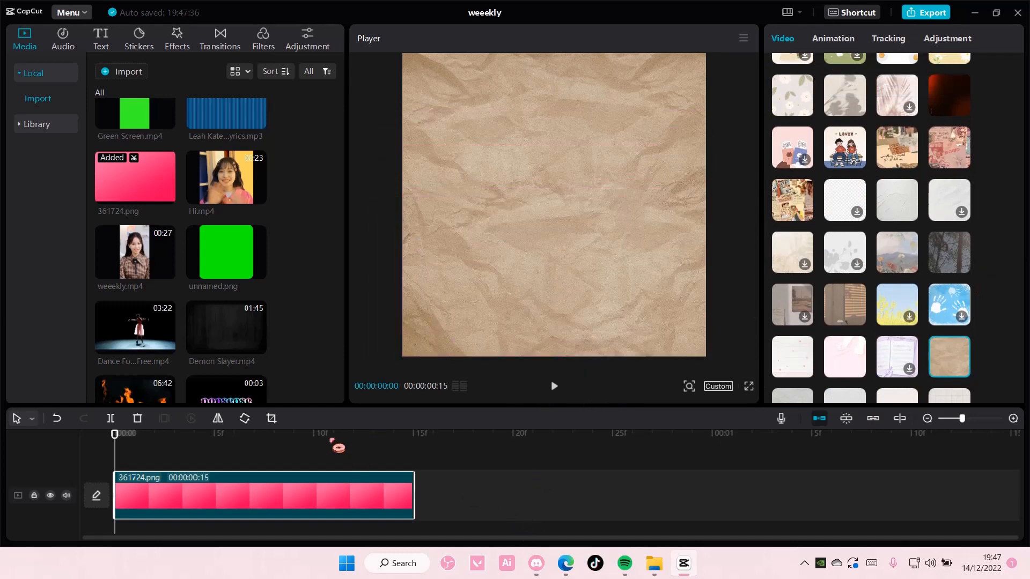
# Add a default text at the timeline start and trim it to end with the image clip at 00:00:00:15
pyautogui.click(101, 46)
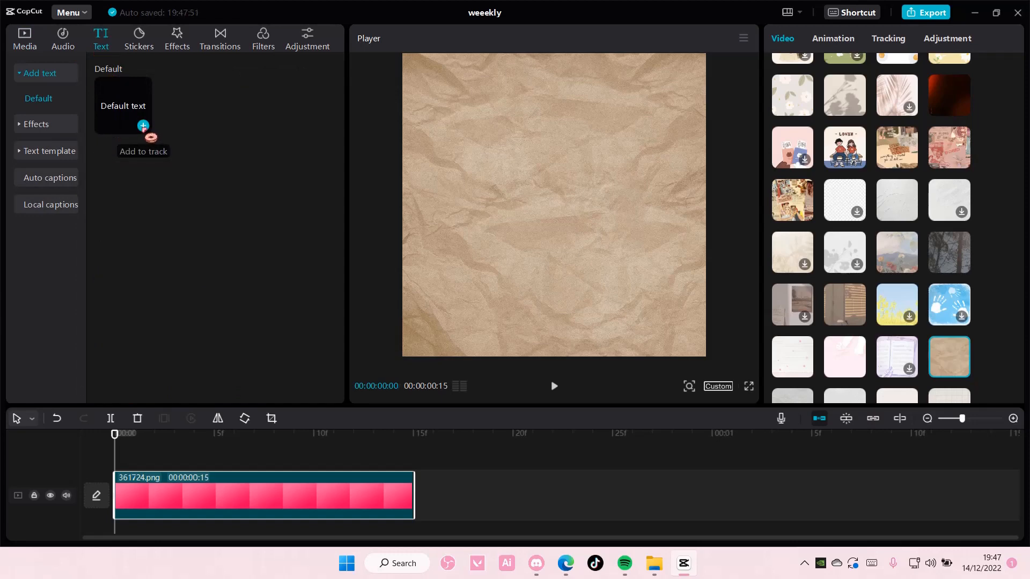
pyautogui.click(144, 127)
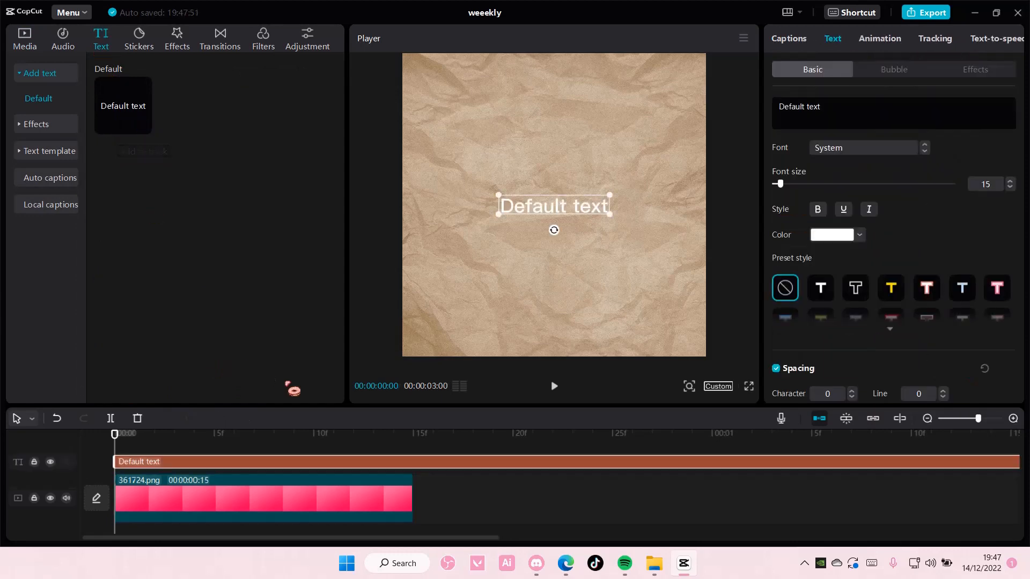
pyautogui.moveTo(117, 444); pyautogui.dragTo(419, 479)
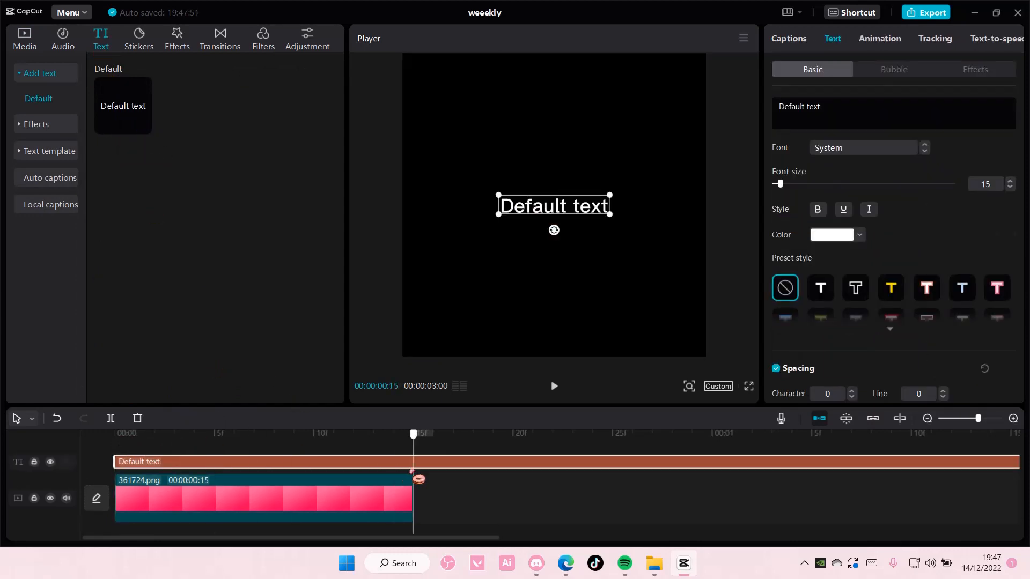
pyautogui.click(110, 418)
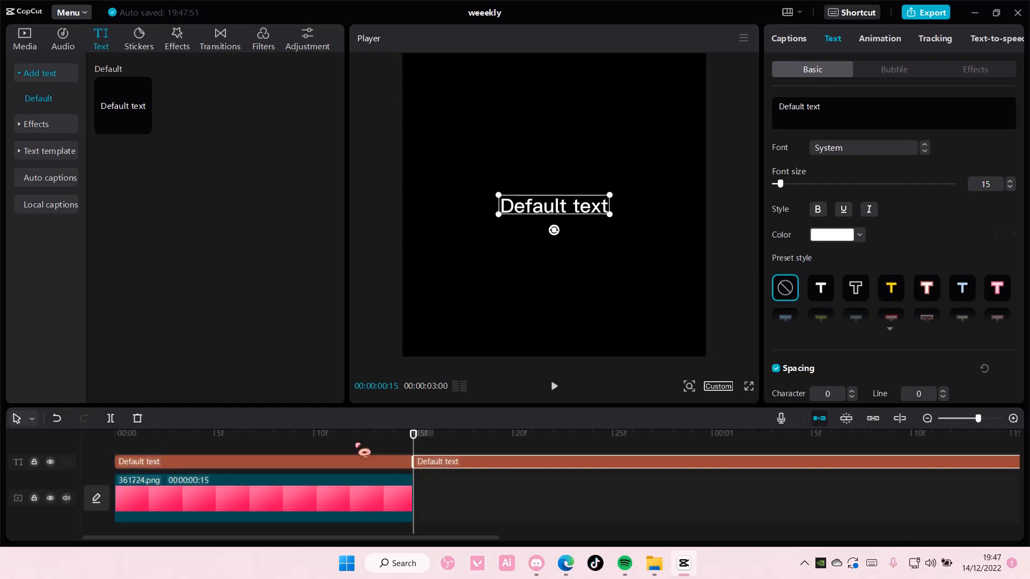
pyautogui.press('Delete')
pyautogui.moveTo(411, 439); pyautogui.dragTo(110, 450)
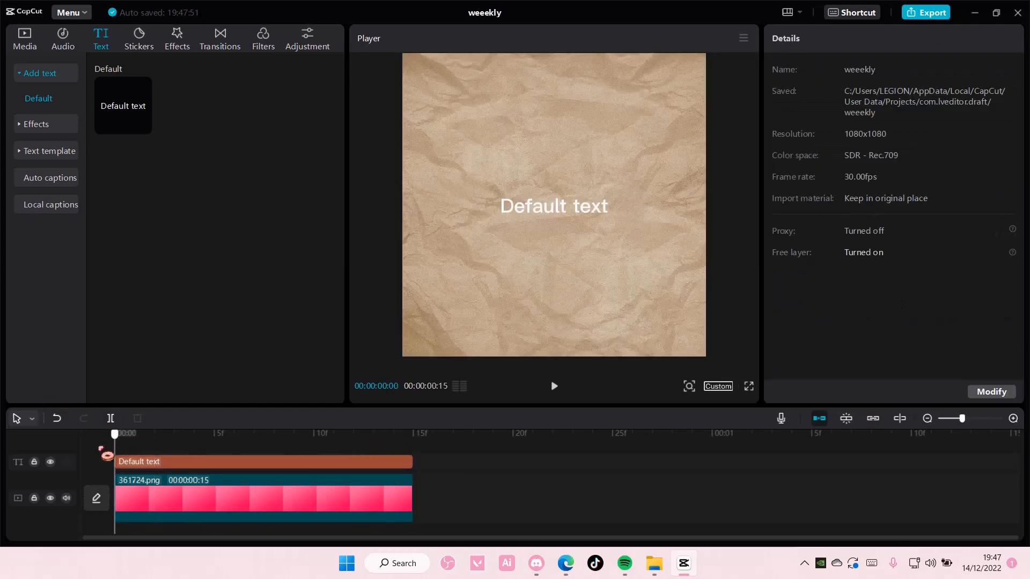
# Change the text to "S", with the AvenirNext font and a font size of 32
pyautogui.click(166, 465)
pyautogui.moveTo(797, 186); pyautogui.dragTo(802, 186)
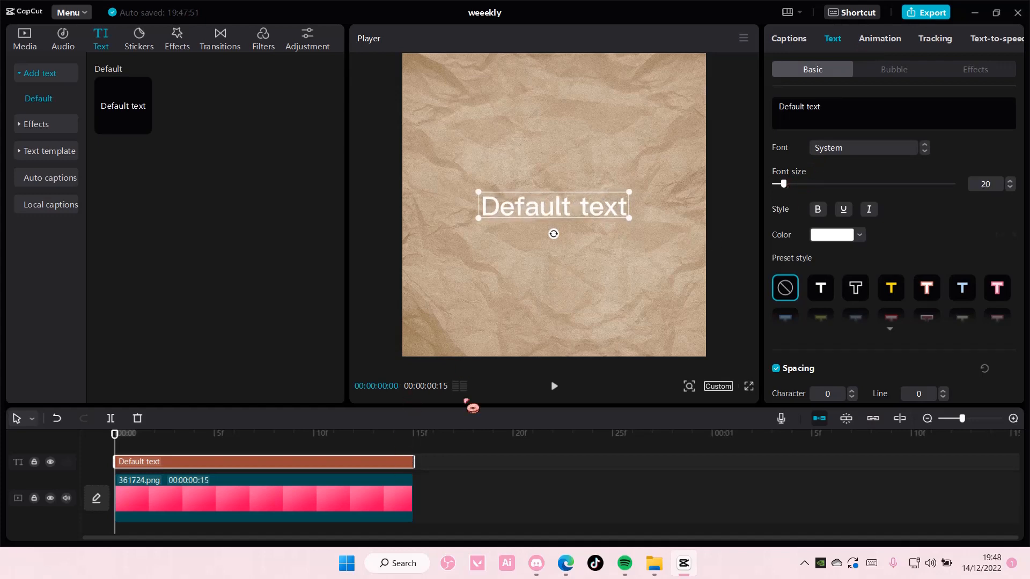
pyautogui.tripleClick(788, 106)
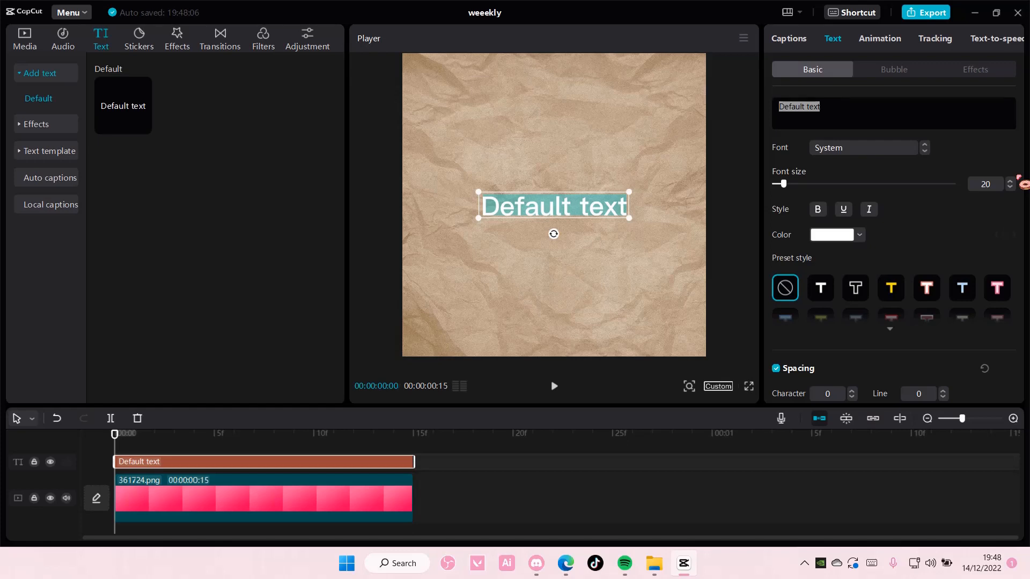
pyautogui.write('S')
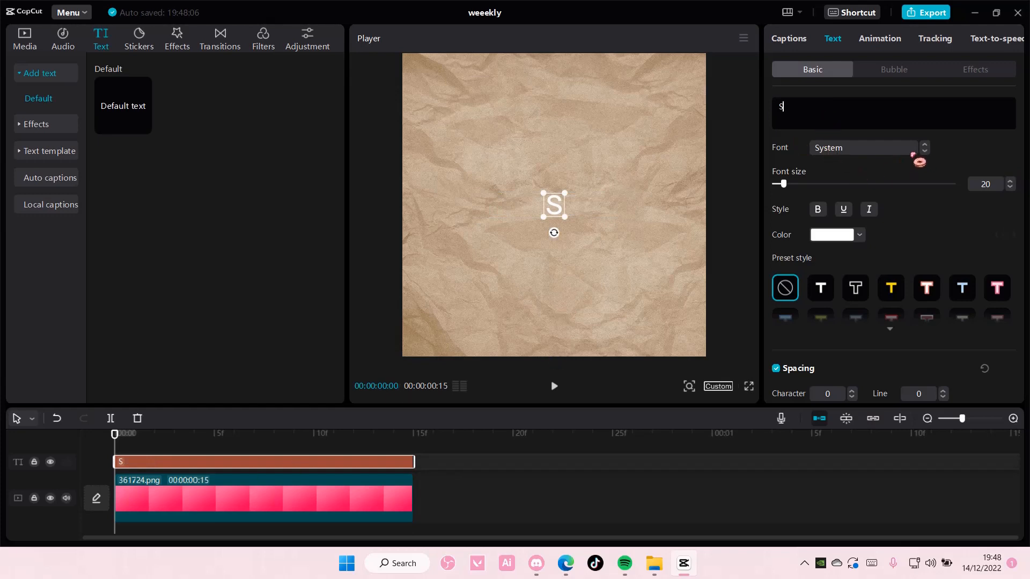
pyautogui.click(930, 154)
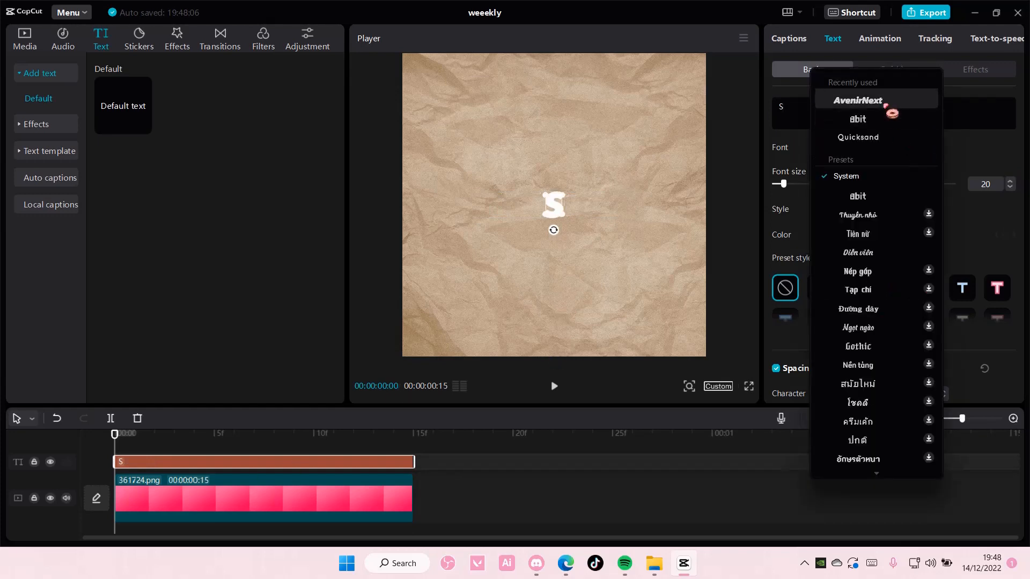
pyautogui.click(912, 97)
pyautogui.moveTo(792, 192); pyautogui.dragTo(798, 192)
pyautogui.scroll(1, 375, 499)
pyautogui.scroll(1, 370, 475)
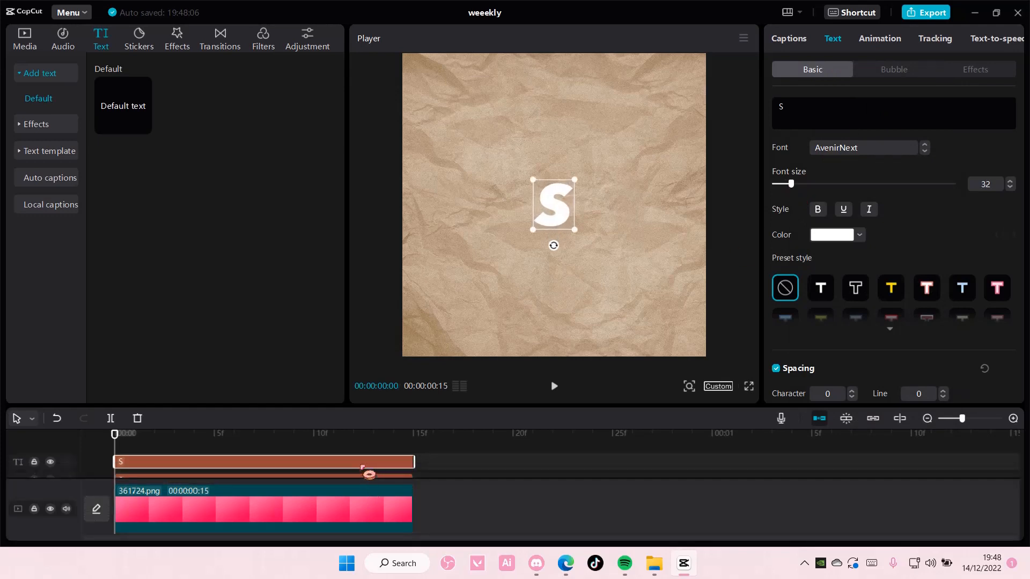
pyautogui.write('O')
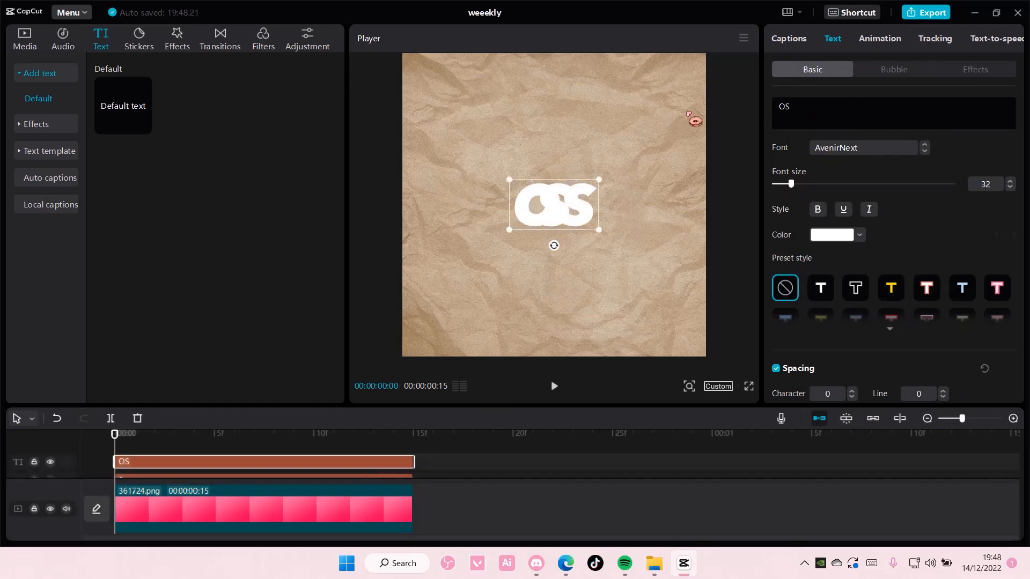
pyautogui.press('BackSpace')
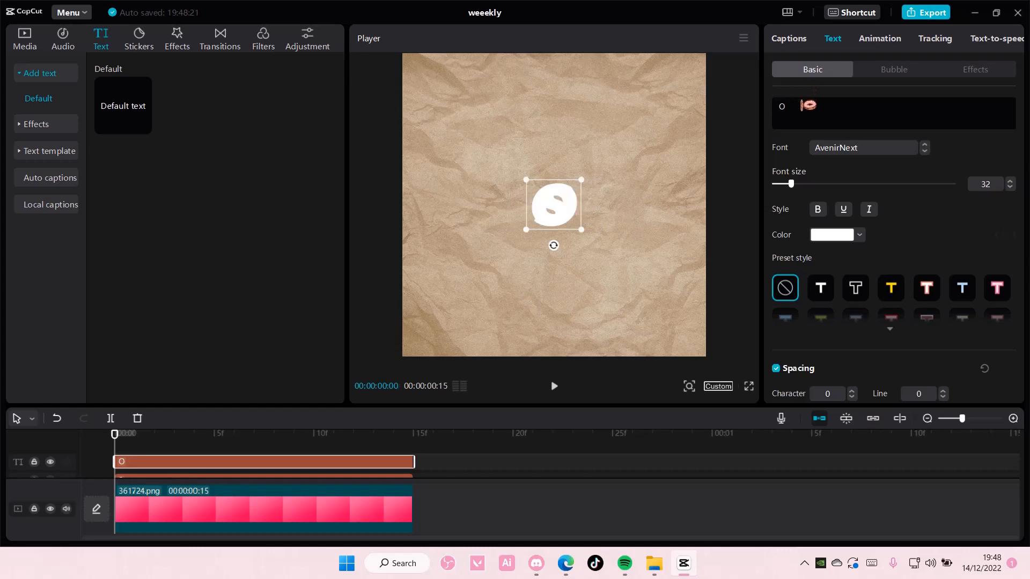
pyautogui.click(264, 457)
pyautogui.hotkey('ctrl', 'v')
pyautogui.hotkey('ctrl', 'b')
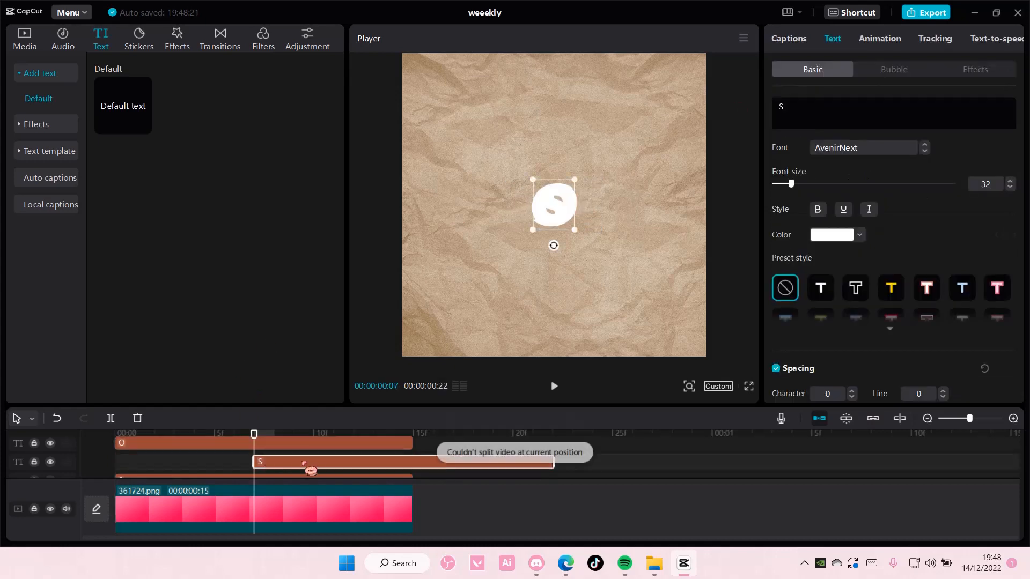
pyautogui.moveTo(306, 463); pyautogui.dragTo(180, 462)
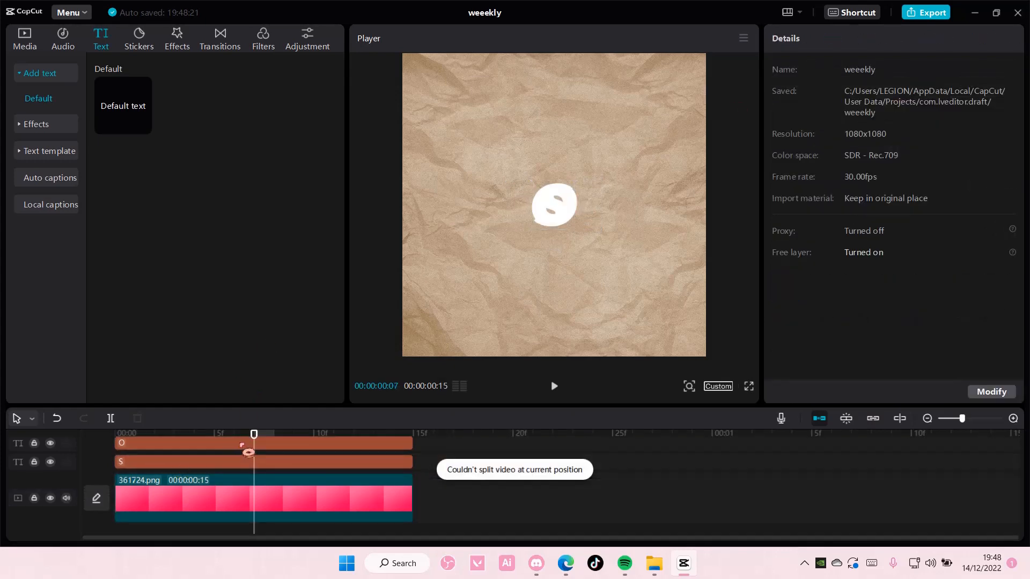
pyautogui.click(241, 445)
pyautogui.press('Delete')
# Give the S text a medium purple background and move it to about X -495, Y -82
pyautogui.click(181, 443)
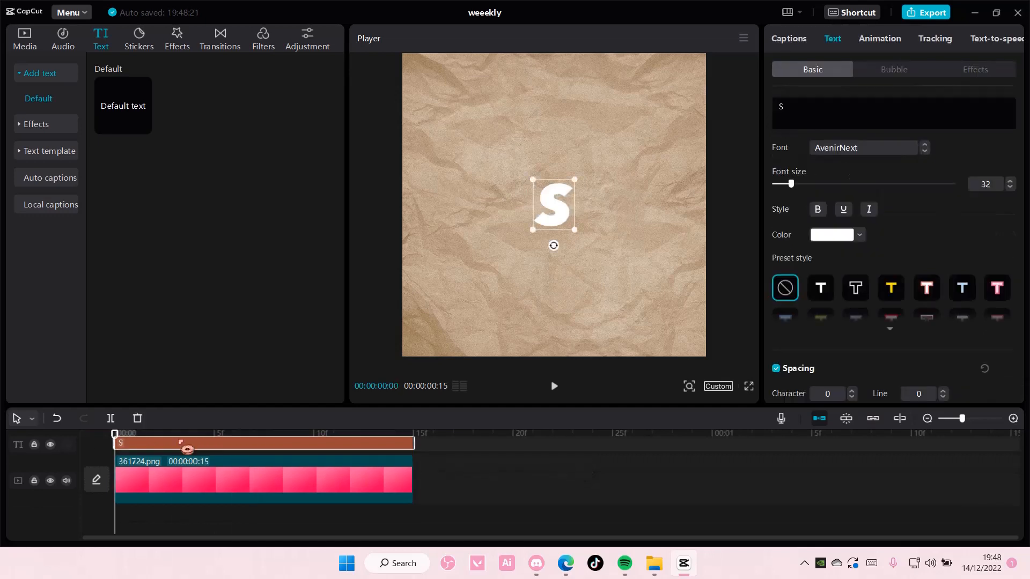
pyautogui.scroll(-5, 789, 239)
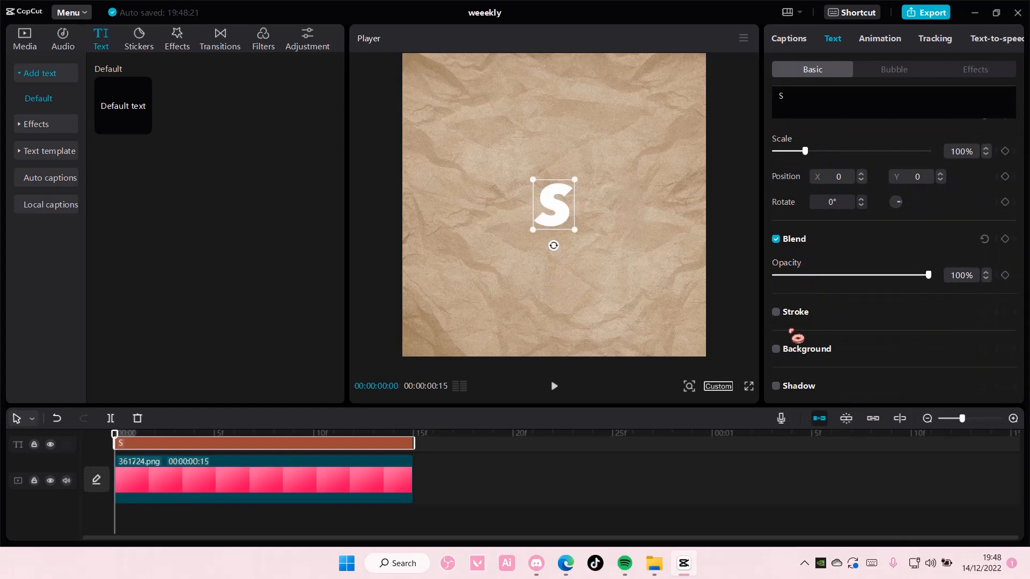
pyautogui.click(778, 350)
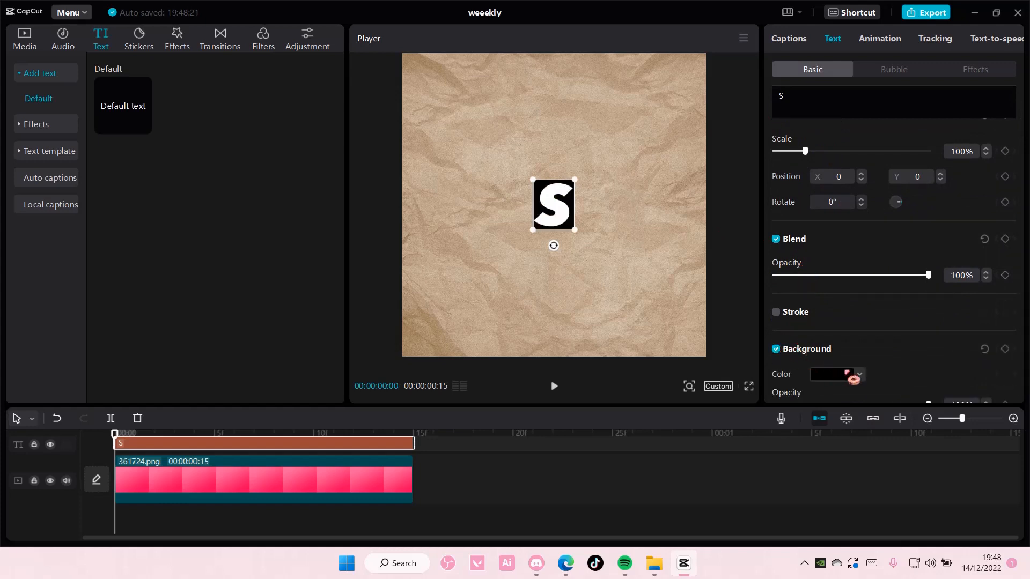
pyautogui.click(860, 375)
pyautogui.click(918, 429)
pyautogui.click(934, 429)
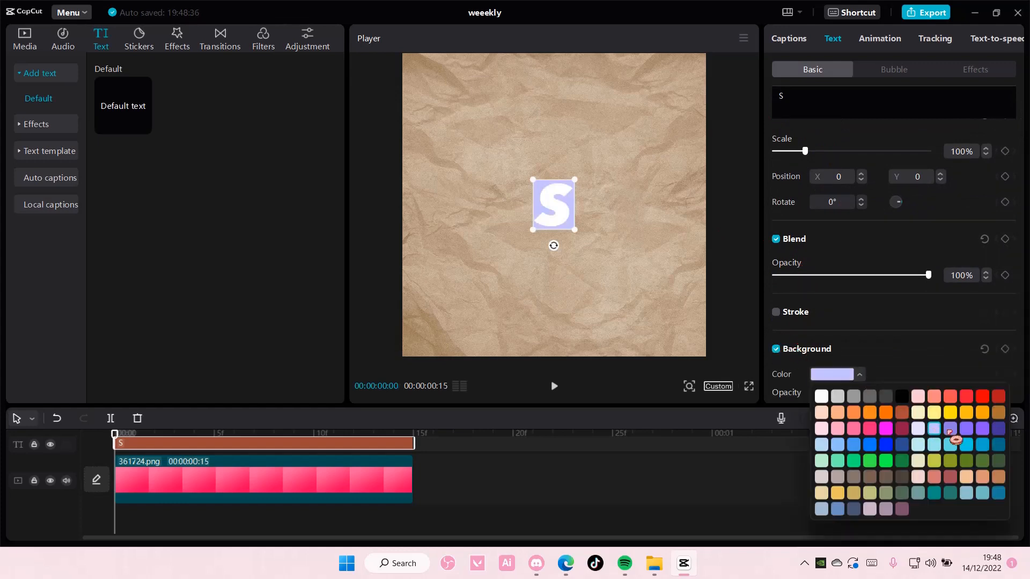
pyautogui.click(950, 429)
pyautogui.moveTo(563, 213); pyautogui.dragTo(493, 224)
# Duplicate the S text at the timeline start and change the copy's letter to "O"
pyautogui.click(477, 441)
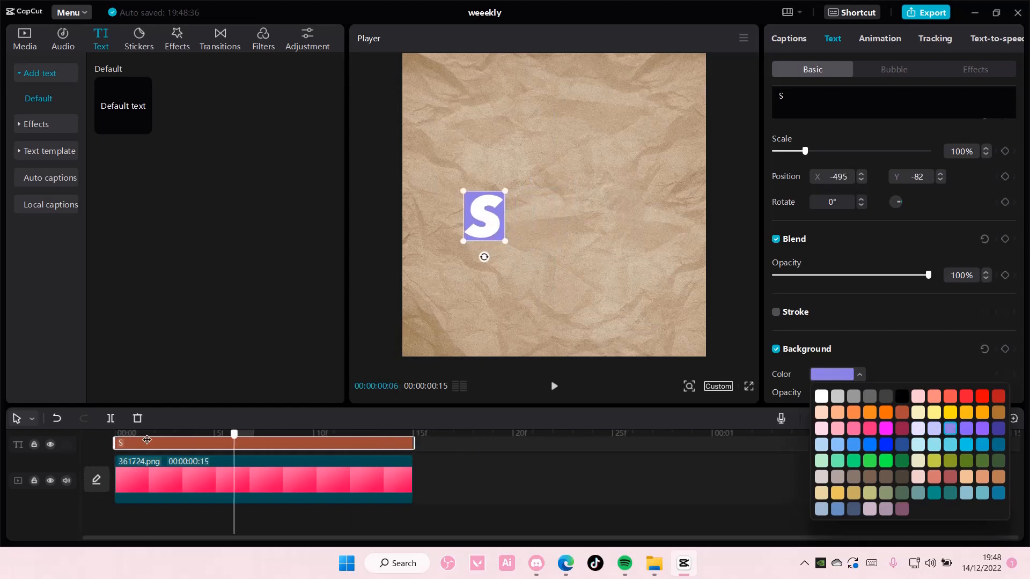
pyautogui.click(114, 445)
pyautogui.hotkey('ctrl', 'v')
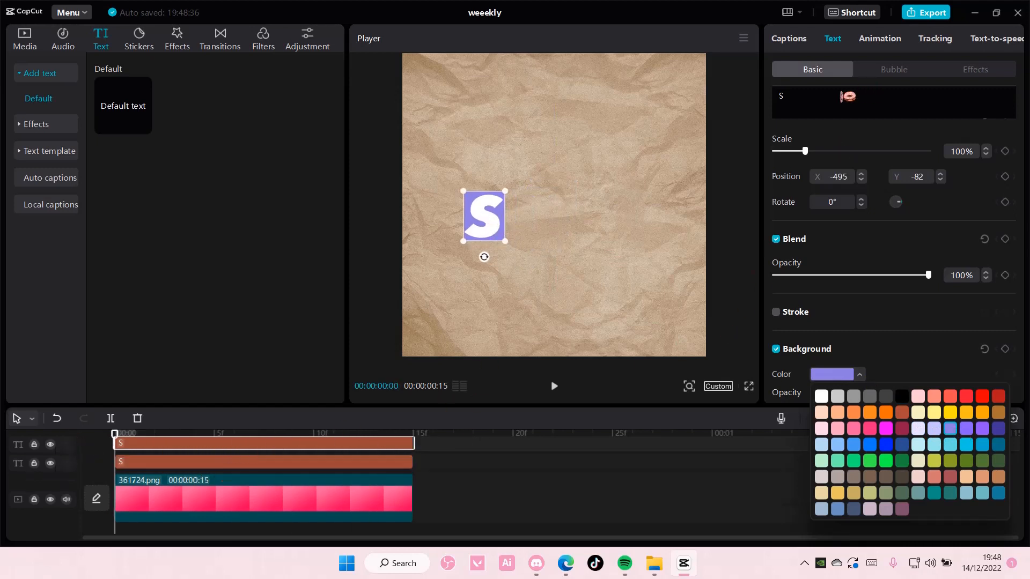
pyautogui.moveTo(848, 97); pyautogui.dragTo(659, 106)
pyautogui.write('O')
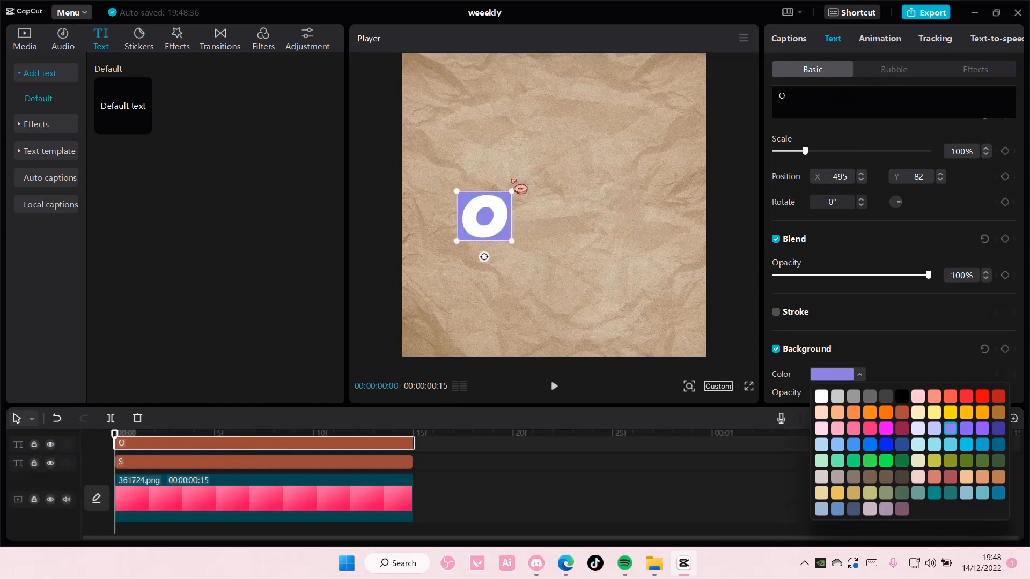
# Place the O beside the S at about X -115, Y 0, scale it to 89%, and give it a bright blue background
pyautogui.moveTo(494, 229); pyautogui.dragTo(545, 210)
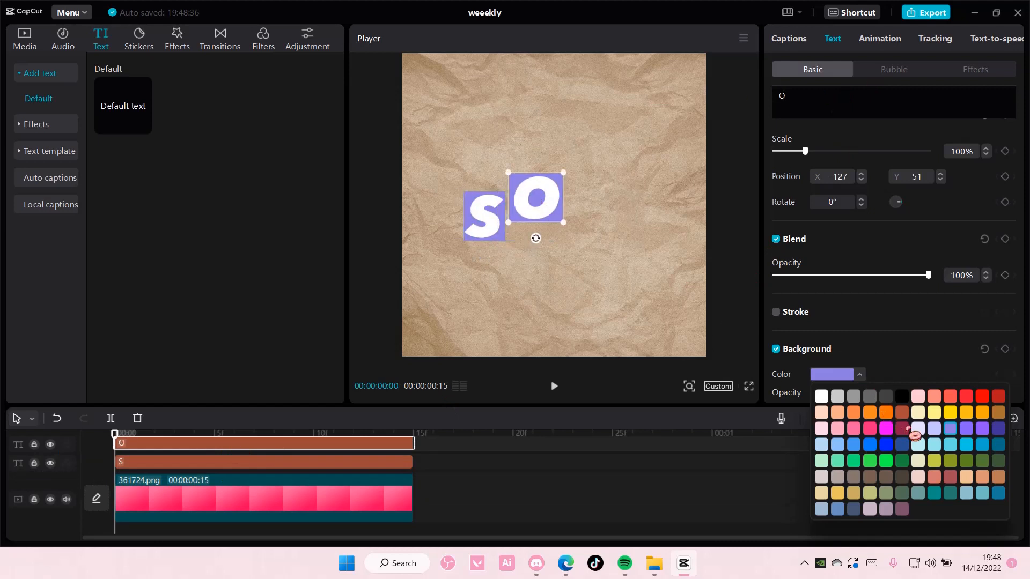
pyautogui.click(940, 446)
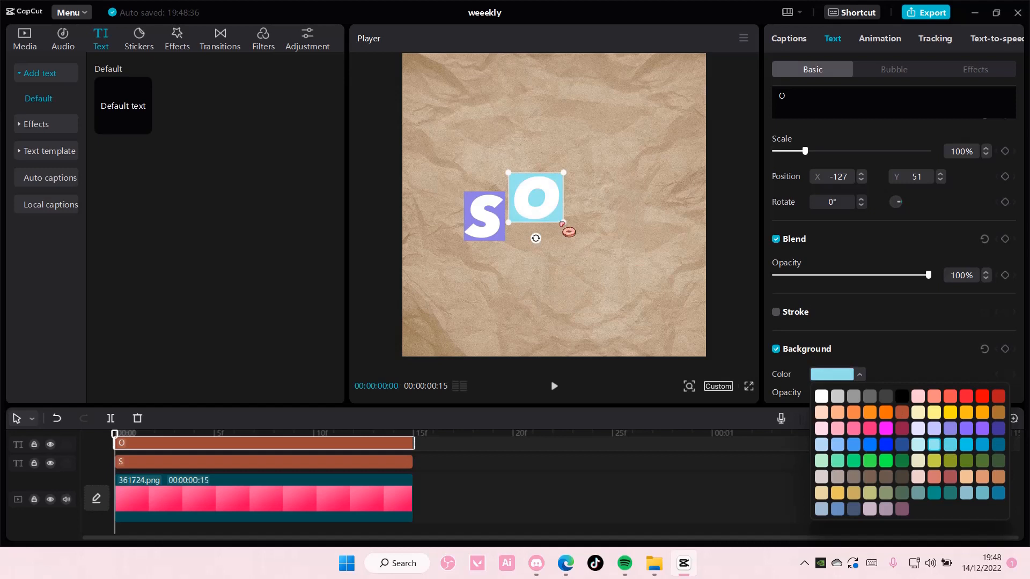
pyautogui.moveTo(564, 225); pyautogui.dragTo(558, 225)
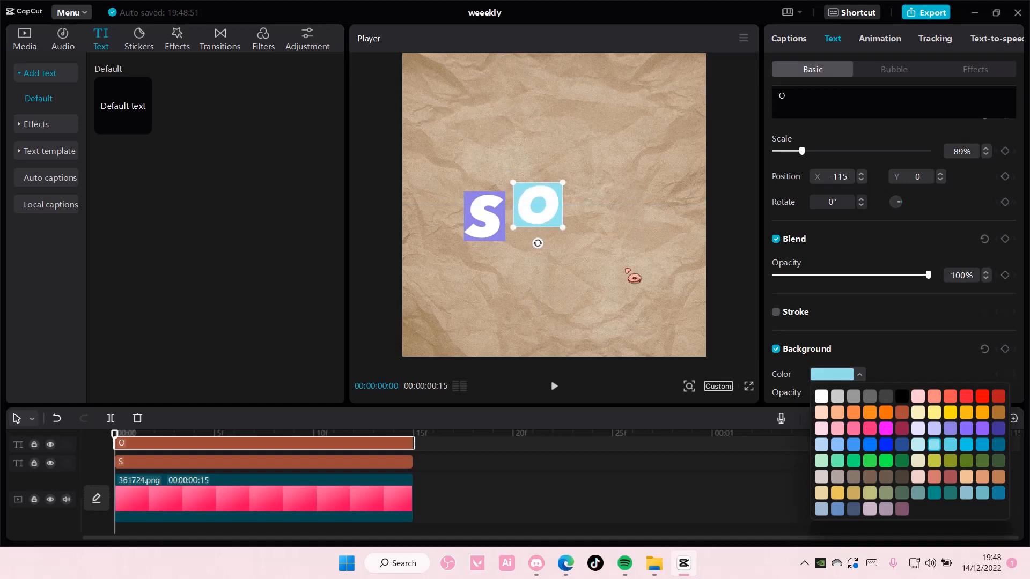
pyautogui.click(966, 446)
# Duplicate the O text, change the copy to "U", and move it to about X 255, Y -160
pyautogui.click(378, 465)
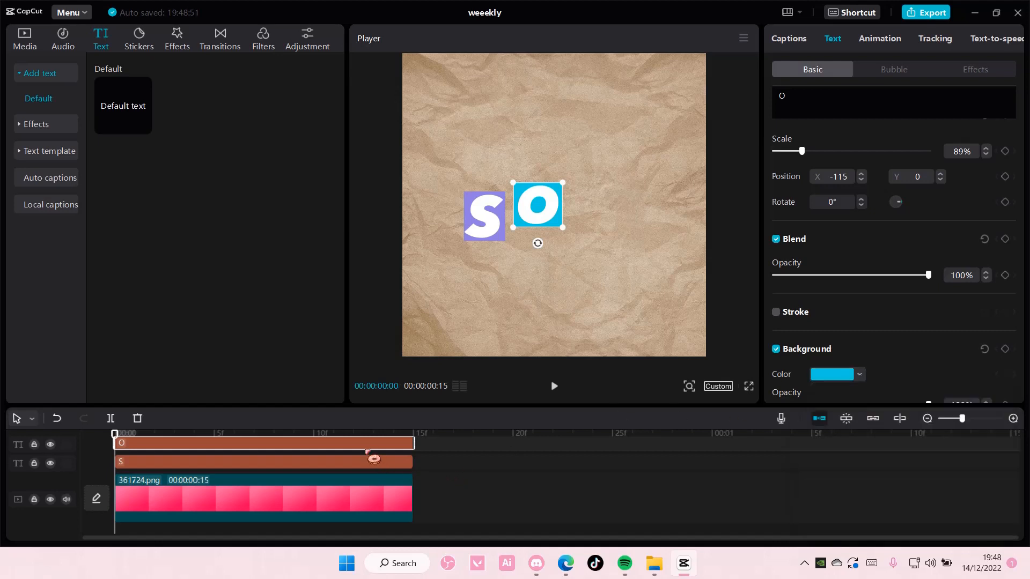
pyautogui.hotkey('ctrl', 'v')
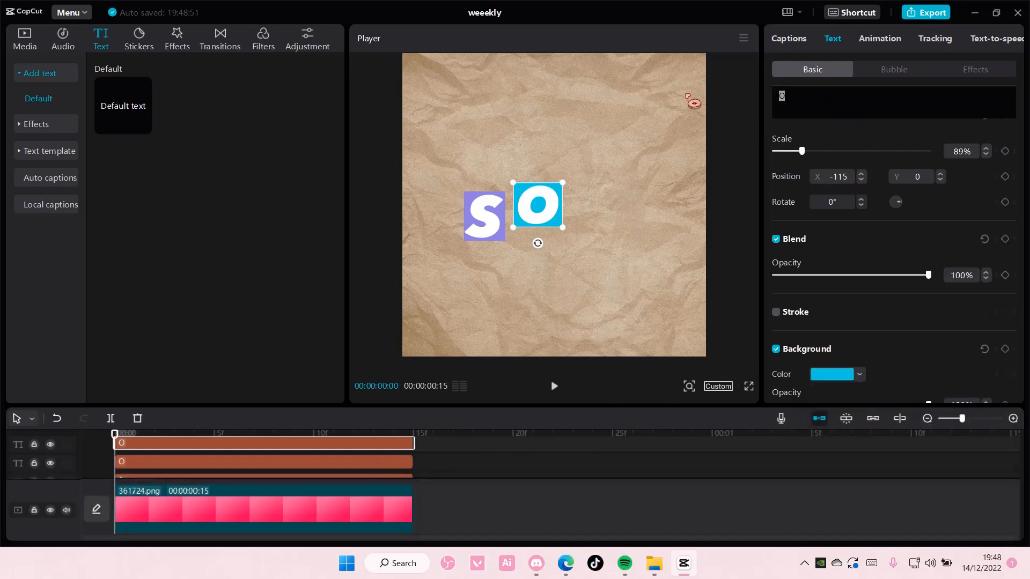
pyautogui.write('U')
pyautogui.moveTo(519, 198); pyautogui.dragTo(600, 228)
# Try pale pink and muted mauve background colors on the U text
pyautogui.click(860, 375)
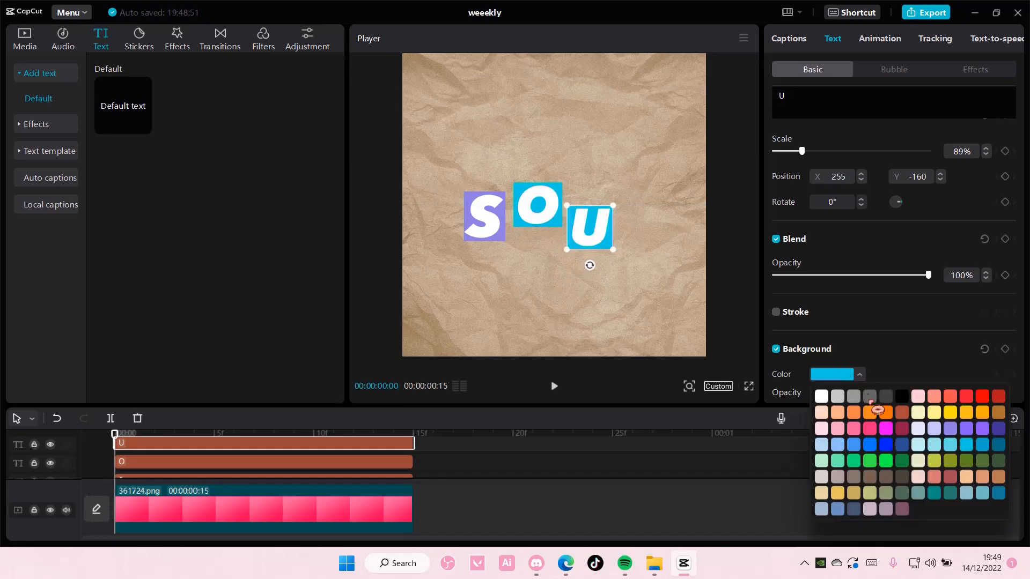
pyautogui.click(918, 429)
pyautogui.click(918, 476)
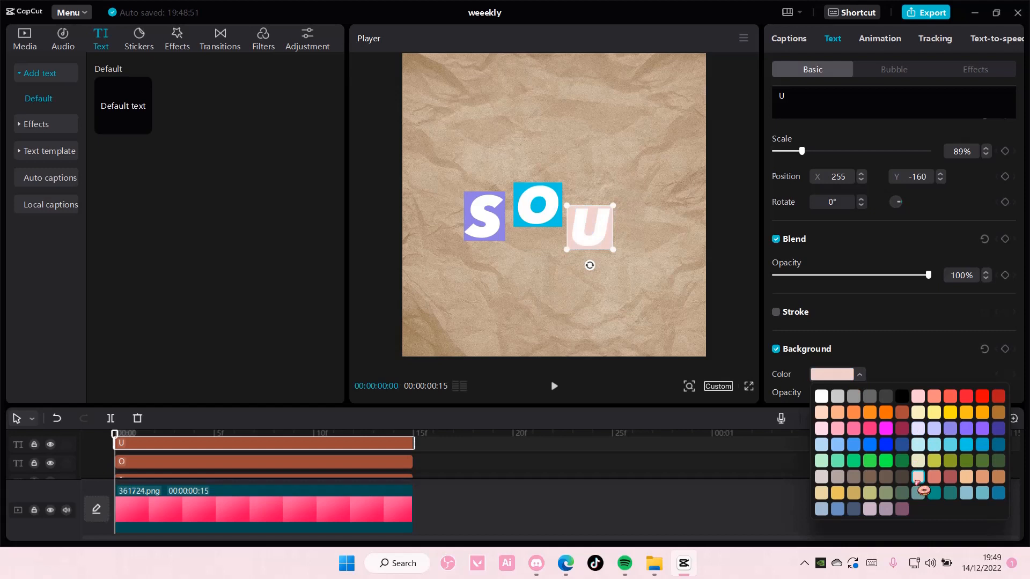
pyautogui.click(886, 509)
pyautogui.click(637, 466)
pyautogui.click(364, 447)
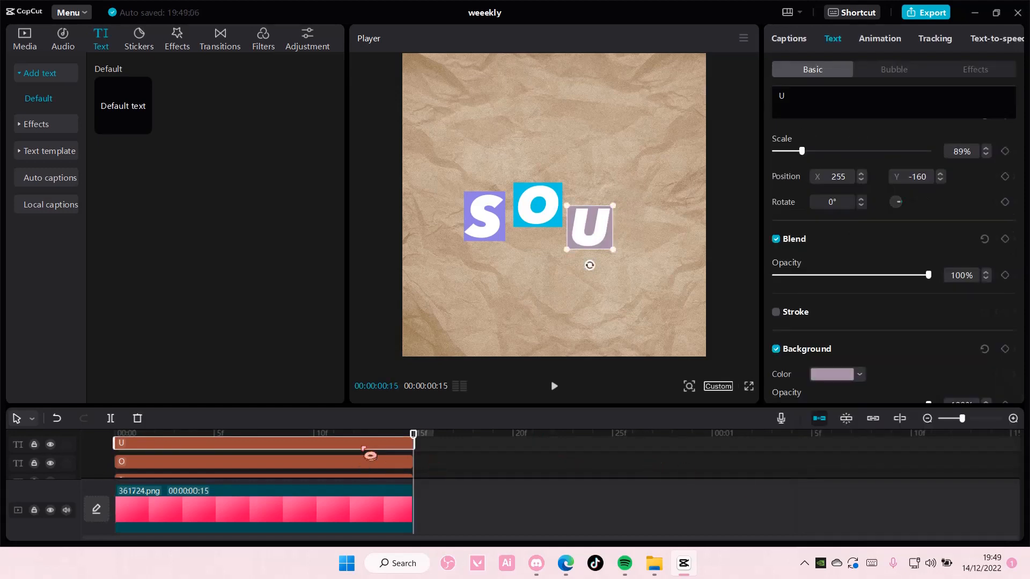
# Give the U text an amber-yellow background
pyautogui.click(858, 374)
pyautogui.click(950, 413)
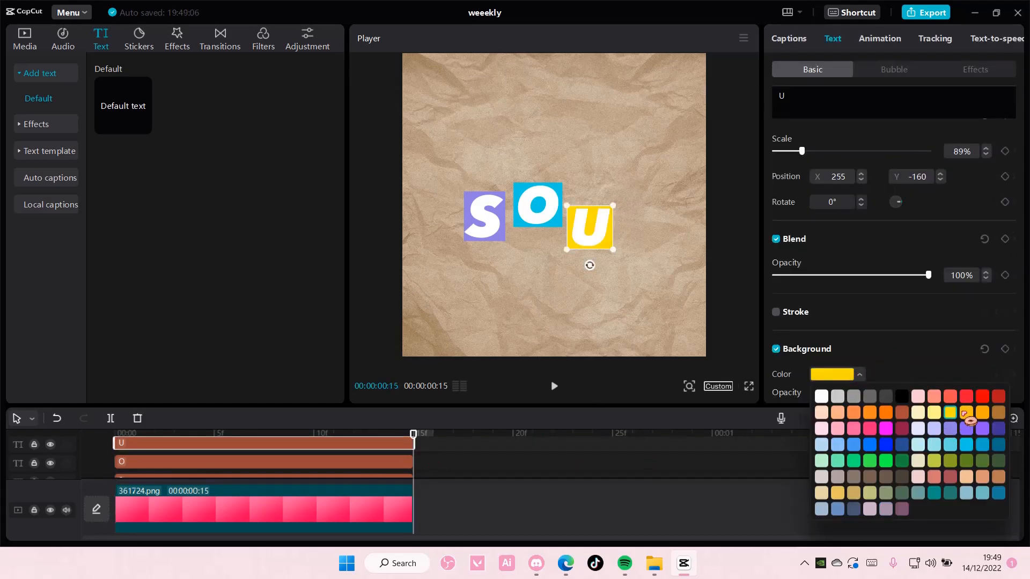
pyautogui.click(966, 413)
pyautogui.click(634, 492)
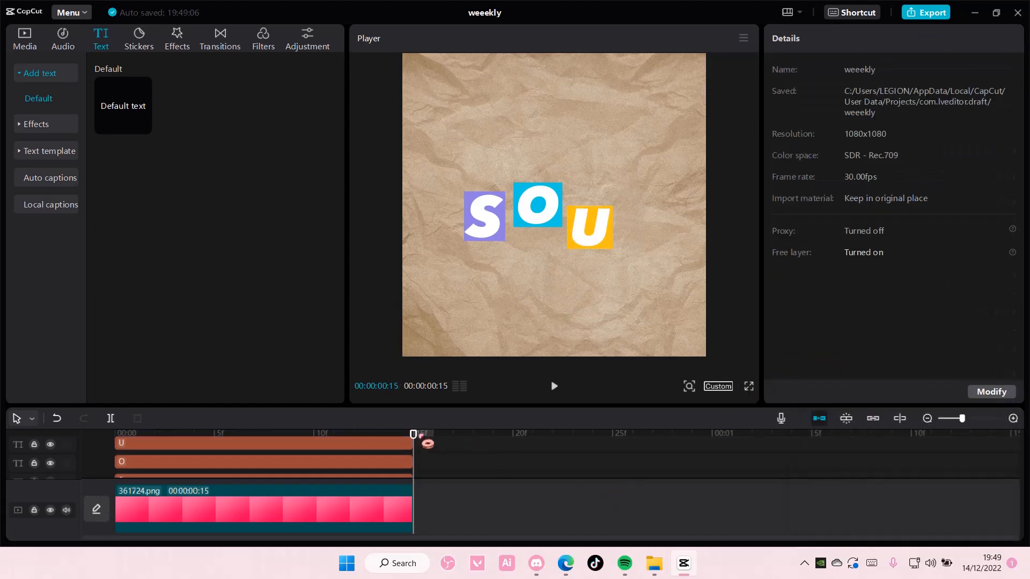
# Duplicate the U text, move the copy to about X 610, Y -69, and change its letter to "R"
pyautogui.click(399, 448)
pyautogui.moveTo(415, 444)
pyautogui.mouseDown()
pyautogui.moveTo(714, 453)
pyautogui.moveTo(415, 461)
pyautogui.moveTo(406, 447)
pyautogui.mouseUp()
pyautogui.click(276, 445)
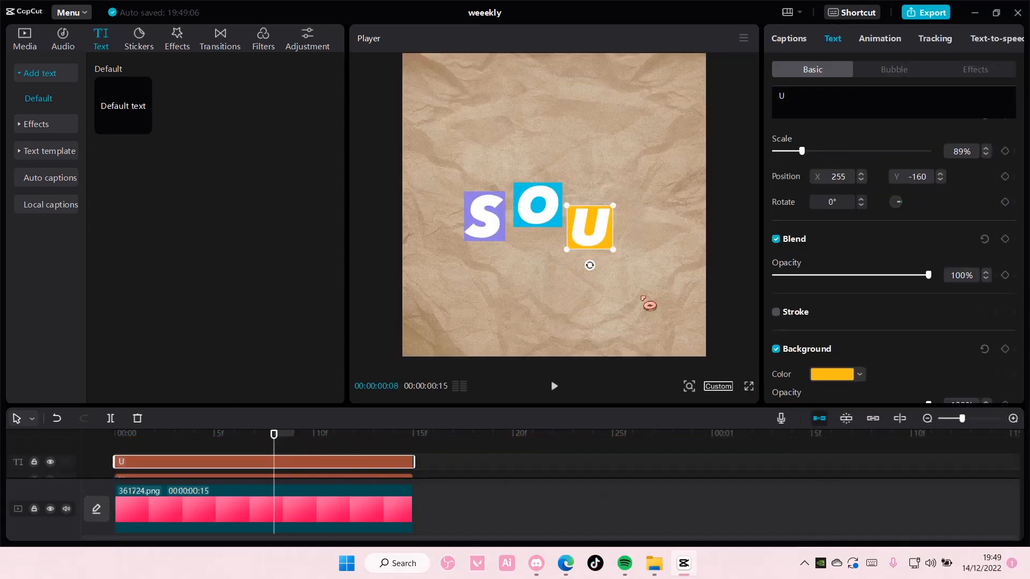
pyautogui.moveTo(584, 253); pyautogui.dragTo(634, 238)
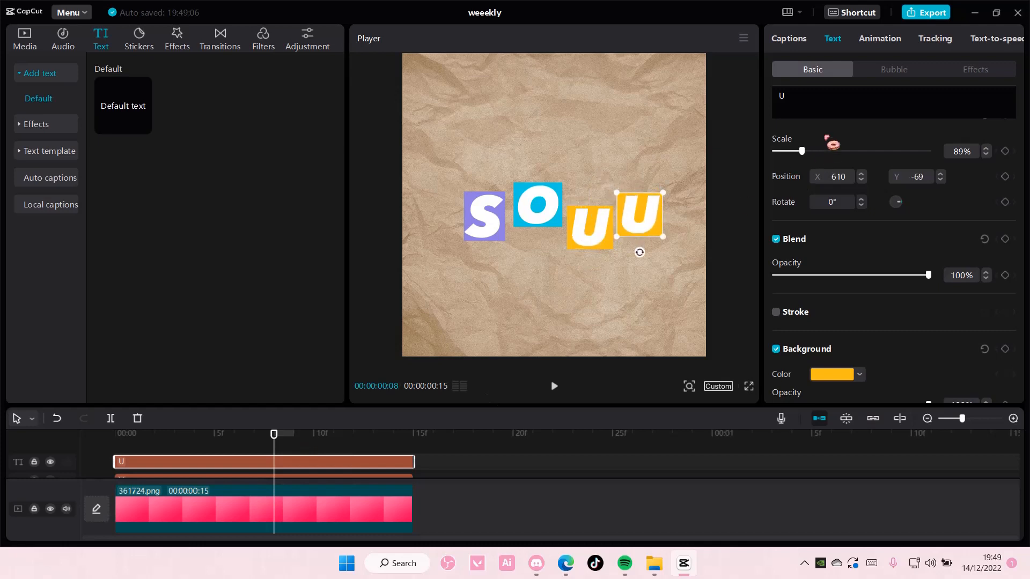
pyautogui.click(827, 93)
pyautogui.press('BackSpace')
pyautogui.write('R')
# Give the R text a medium pink background and return the playhead to the timeline start
pyautogui.click(858, 375)
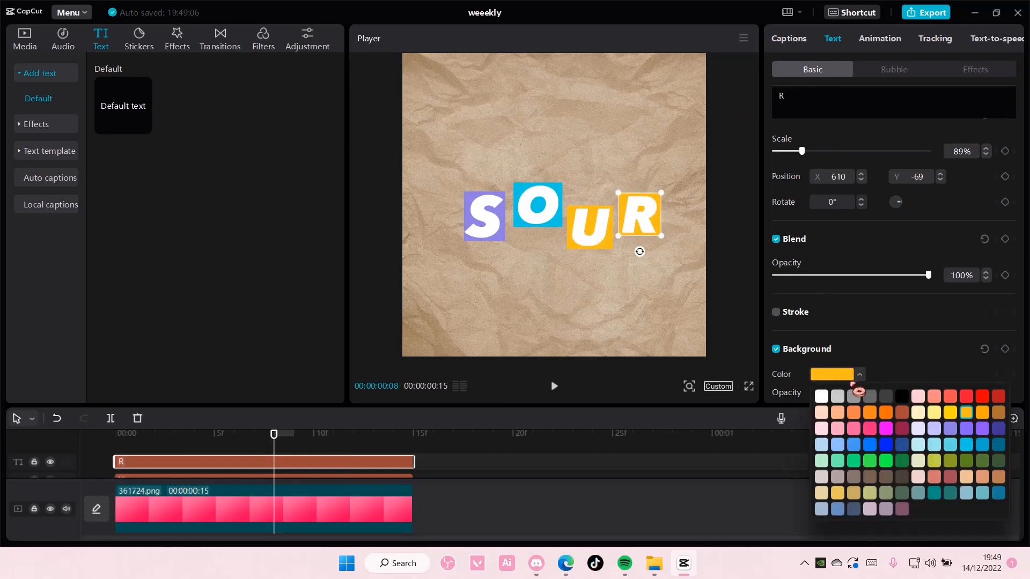
pyautogui.click(854, 430)
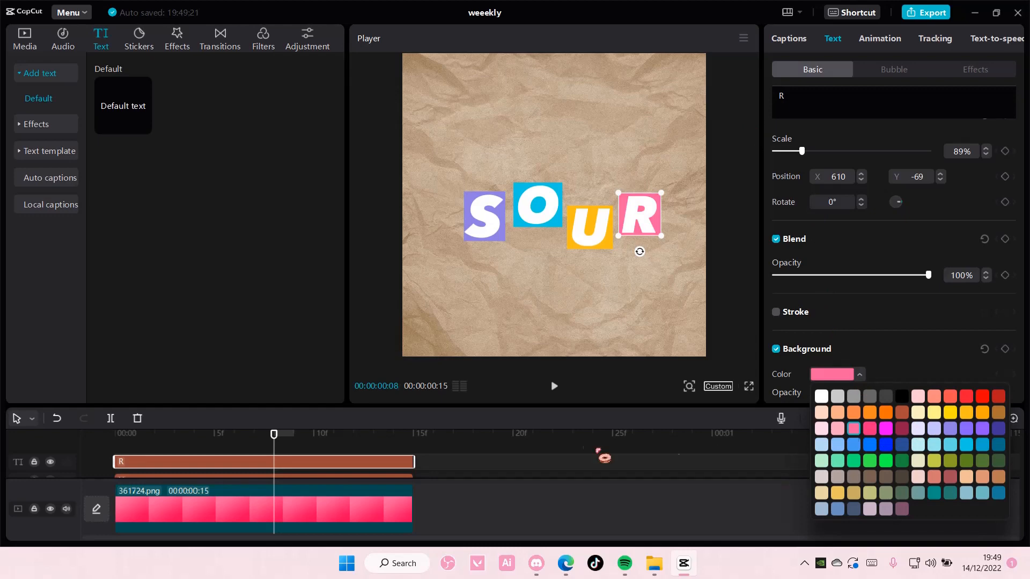
pyautogui.click(590, 453)
pyautogui.moveTo(413, 441); pyautogui.dragTo(56, 418)
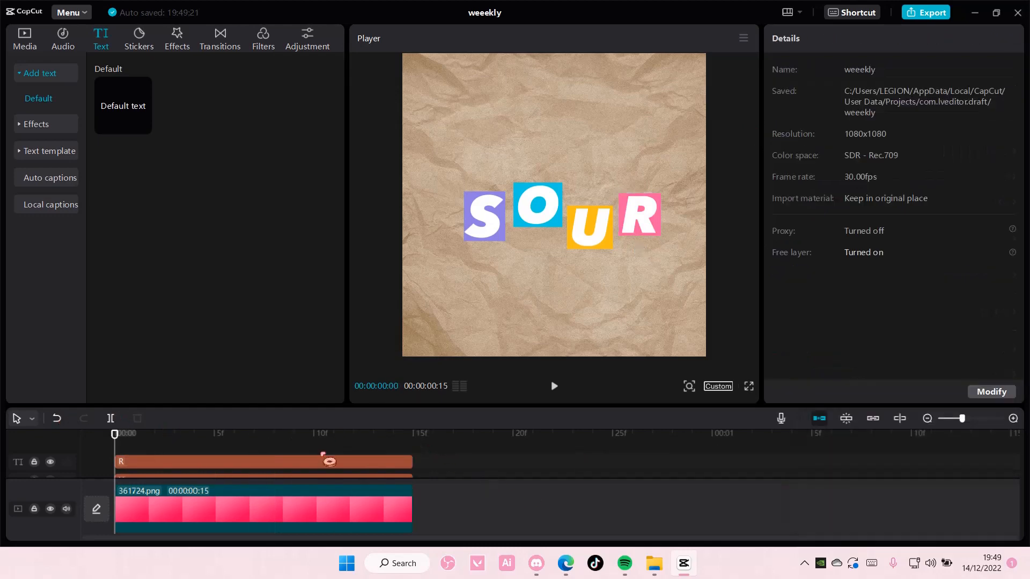
# Select all four letter texts on the timeline together, leaving out the background image clip
pyautogui.scroll(-1, 384, 458)
pyautogui.scroll(-1, 435, 468)
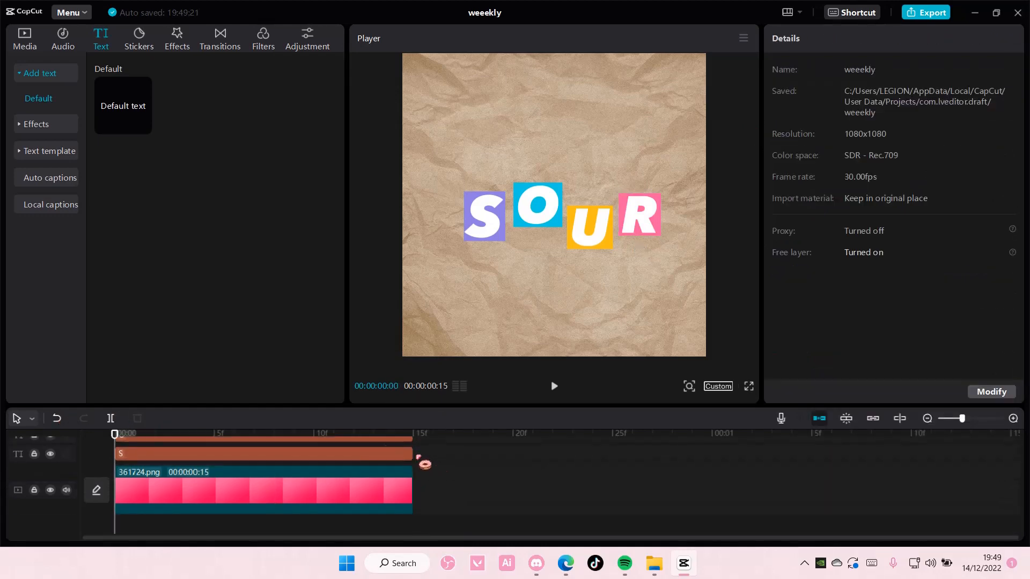
pyautogui.click(351, 470)
pyautogui.rightClick(343, 461)
pyautogui.click(352, 449)
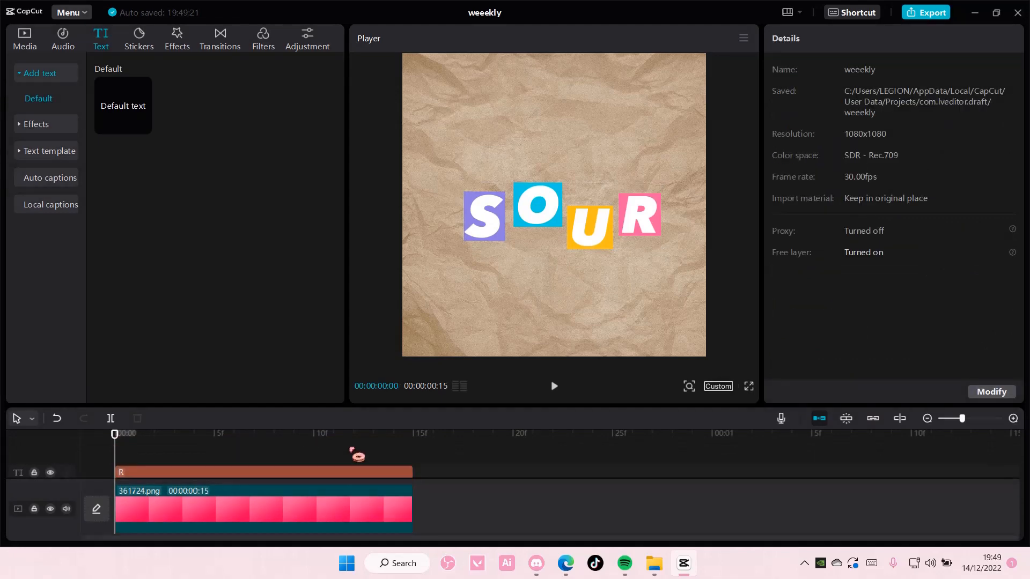
pyautogui.click(352, 469)
pyautogui.scroll(-1, 352, 468)
pyautogui.scroll(-1, 360, 476)
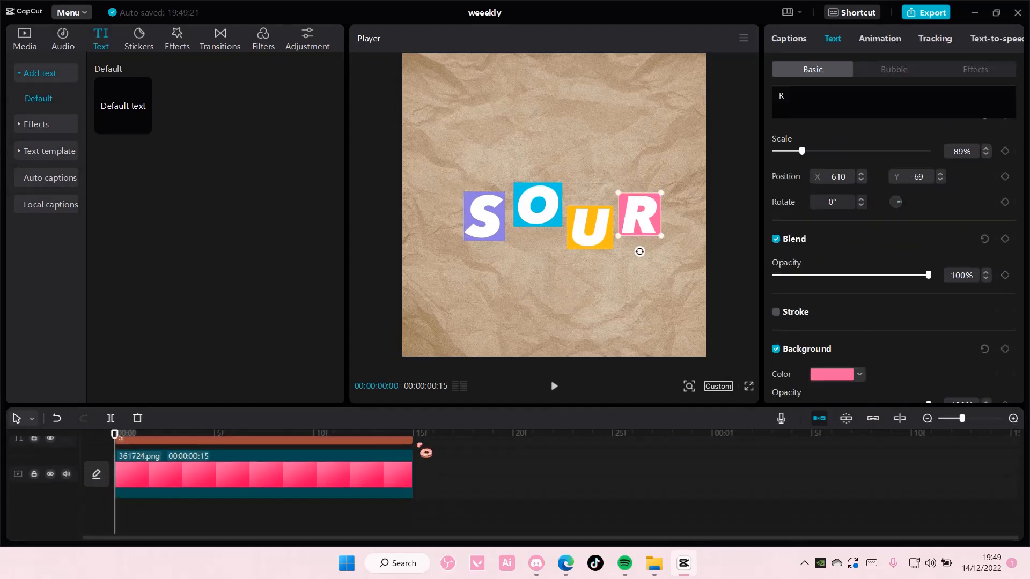
pyautogui.moveTo(419, 445); pyautogui.dragTo(268, 457)
# Try combining the selected letters into a compound clip moved to about X -98, Y 0, and undo both changes
pyautogui.rightClick(292, 480)
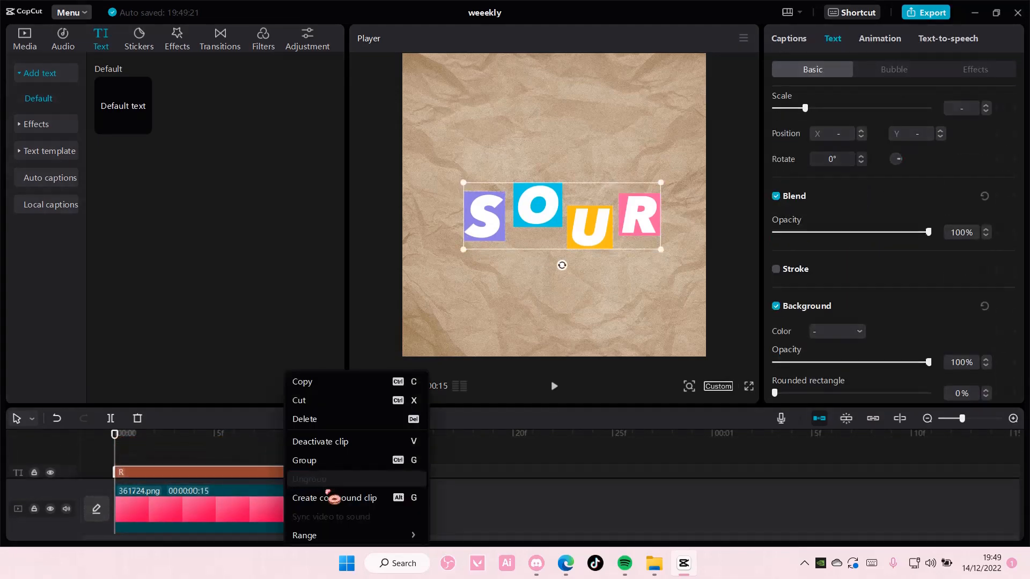
pyautogui.click(333, 495)
pyautogui.moveTo(583, 243); pyautogui.dragTo(592, 243)
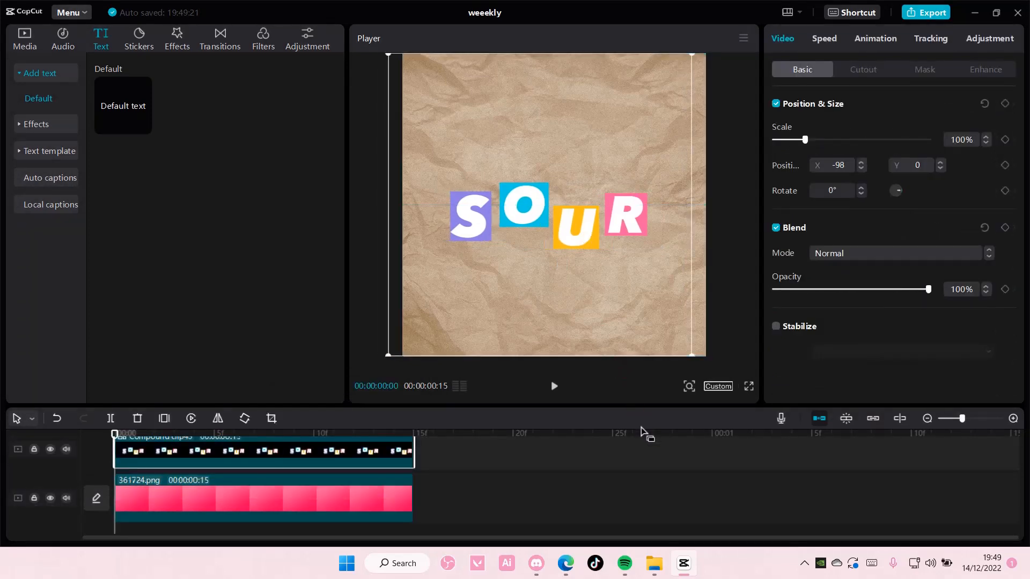
pyautogui.click(647, 477)
pyautogui.hotkey('ctrl', 'z')
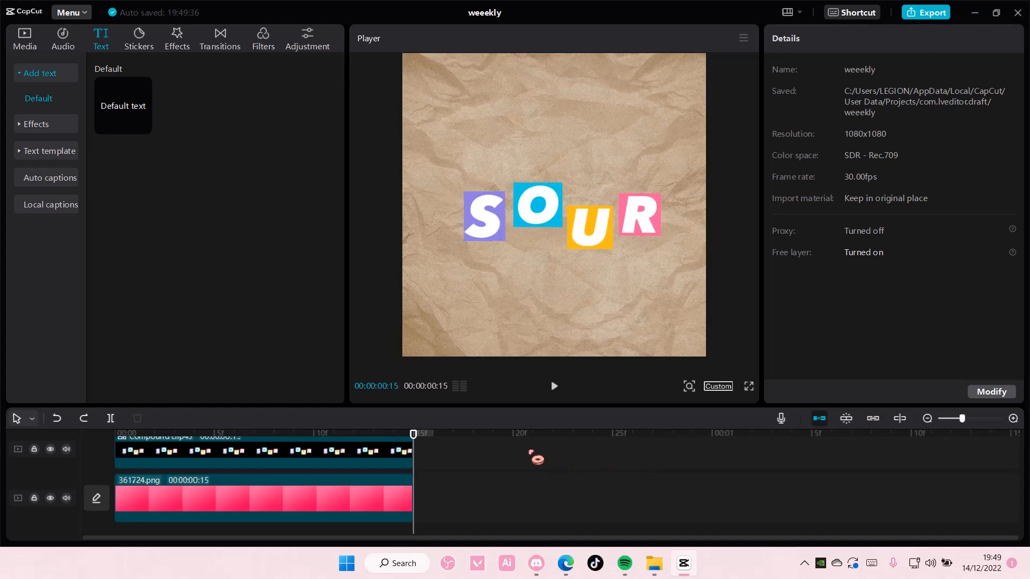
pyautogui.hotkey('ctrl', 'z')
# Group the four letter texts, shift the group slightly up and to the left on the canvas, and return the playhead to the start
pyautogui.rightClick(391, 463)
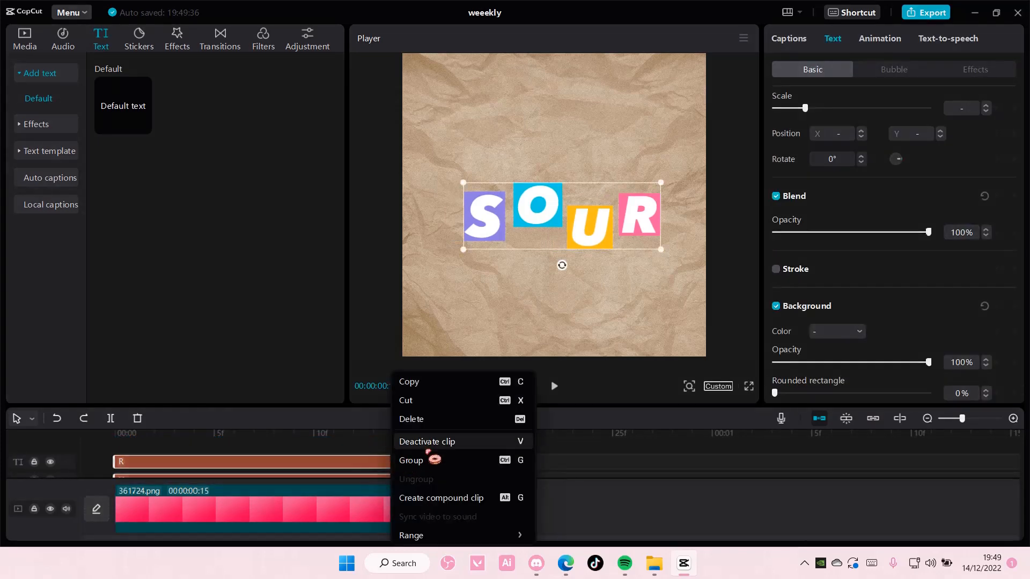
pyautogui.click(429, 461)
pyautogui.moveTo(598, 231)
pyautogui.mouseDown()
pyautogui.moveTo(577, 236)
pyautogui.moveTo(594, 239)
pyautogui.moveTo(592, 222)
pyautogui.mouseUp()
pyautogui.click(486, 439)
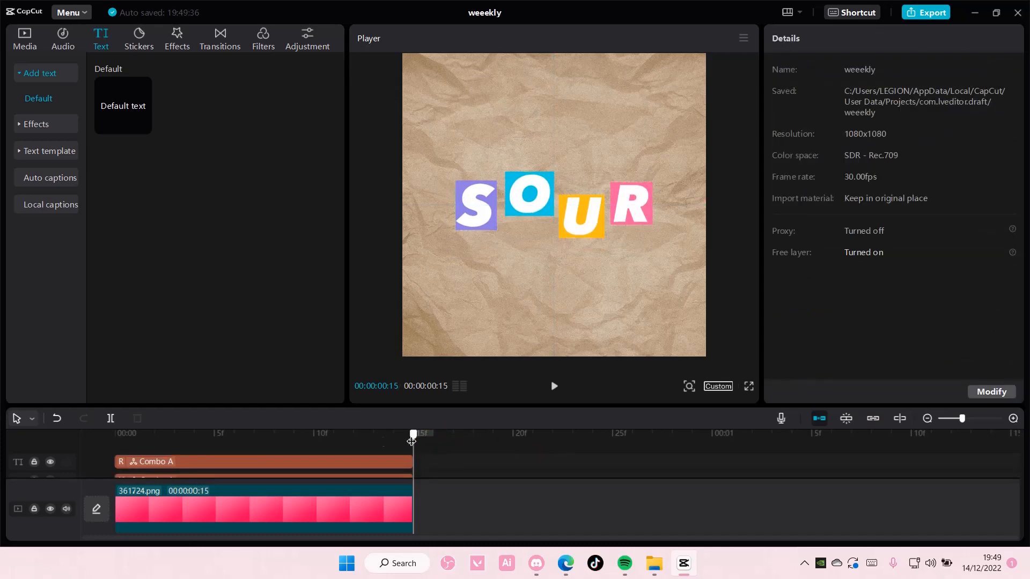
pyautogui.moveTo(411, 441); pyautogui.dragTo(20, 405)
# Expand the sticker categories and look through the Icons stickers
pyautogui.click(139, 41)
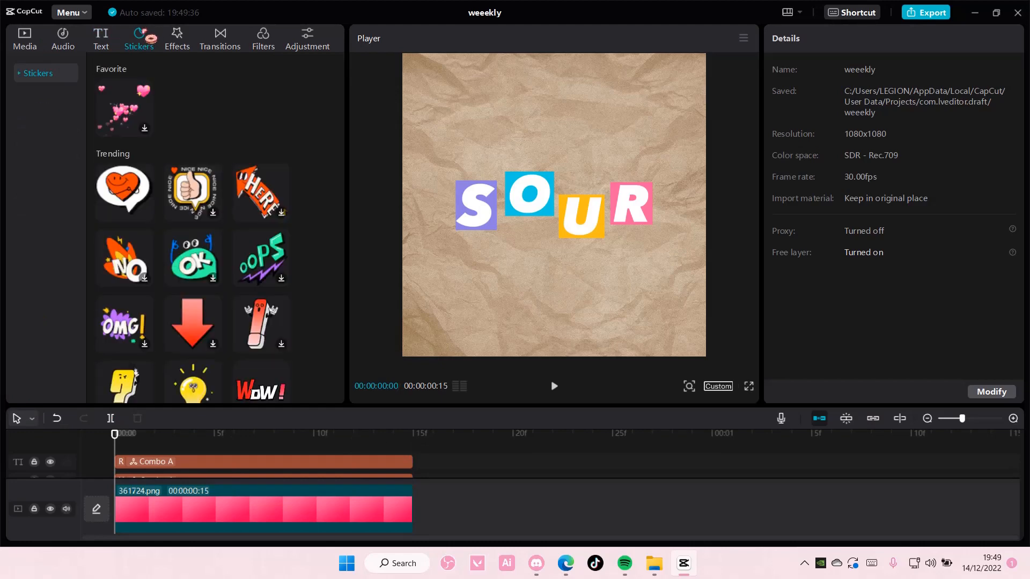
pyautogui.click(55, 78)
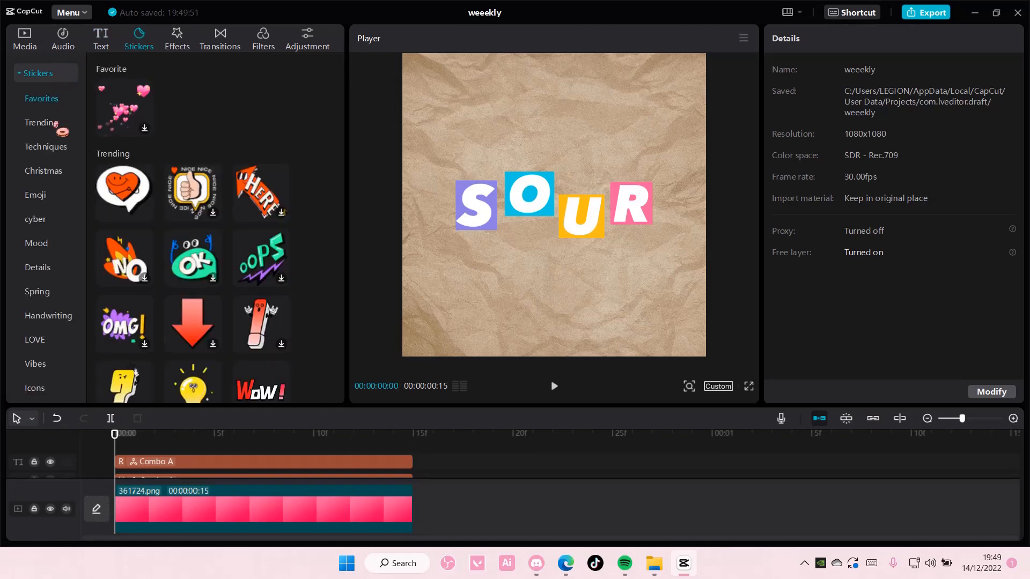
pyautogui.scroll(-5, 91, 150)
pyautogui.scroll(-3, 45, 256)
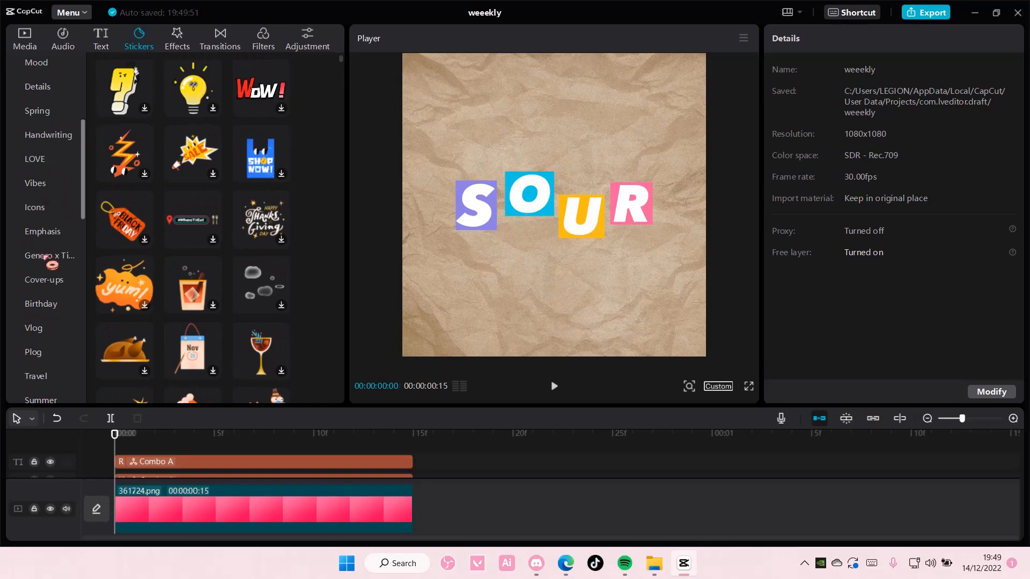
pyautogui.click(35, 208)
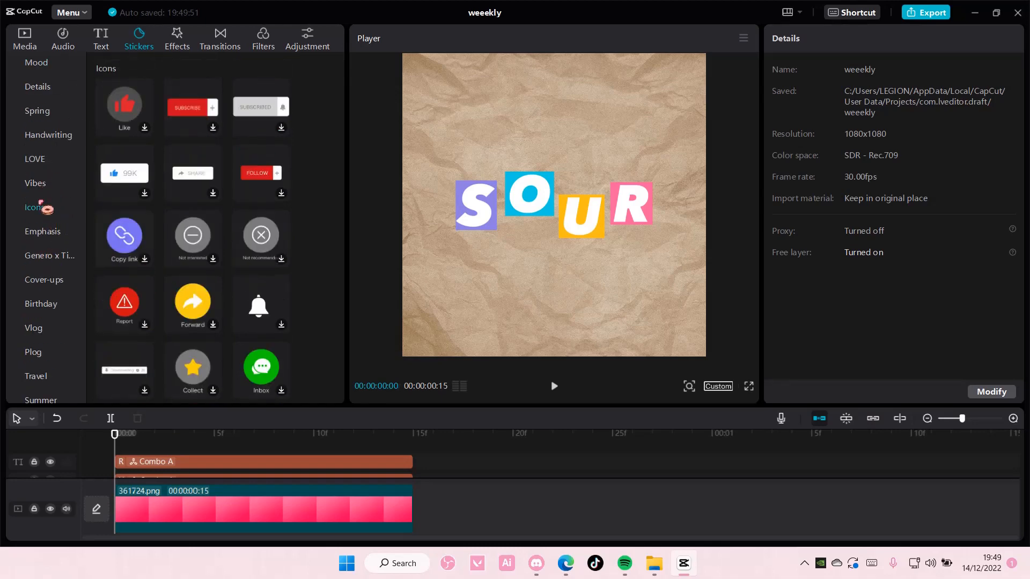
pyautogui.scroll(1, 44, 204)
# Add the black-and-white smiley sticker from the Mood category, scale it to 64%, and place it at about X 808, Y 731
pyautogui.click(48, 122)
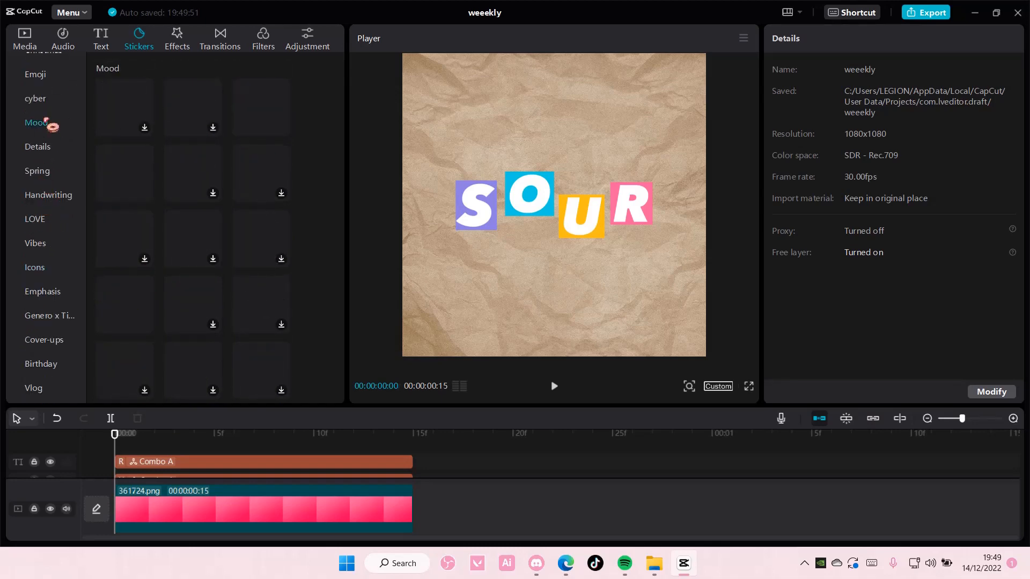
pyautogui.scroll(-3, 82, 232)
pyautogui.scroll(-10, 126, 250)
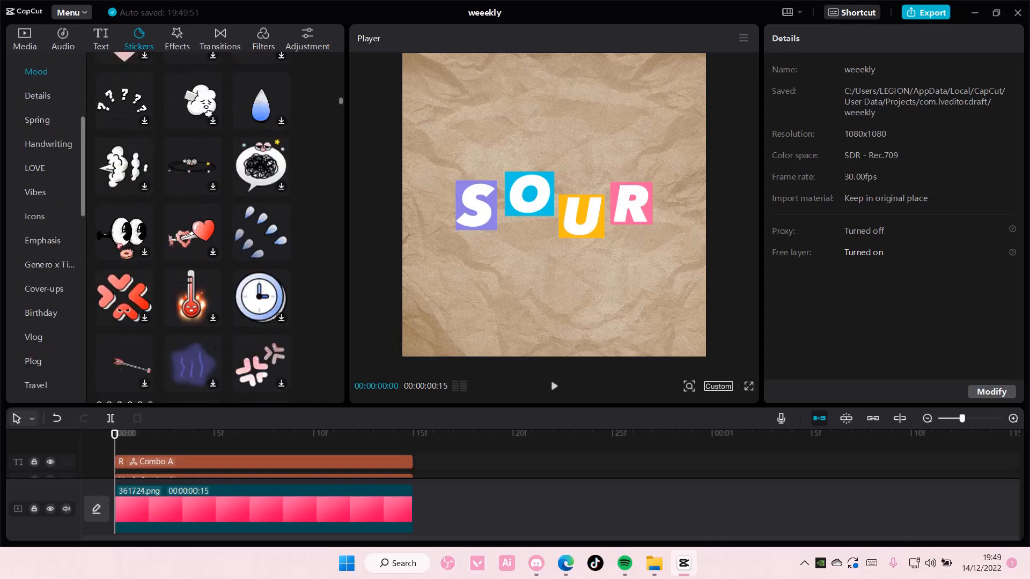
pyautogui.scroll(-10, 127, 250)
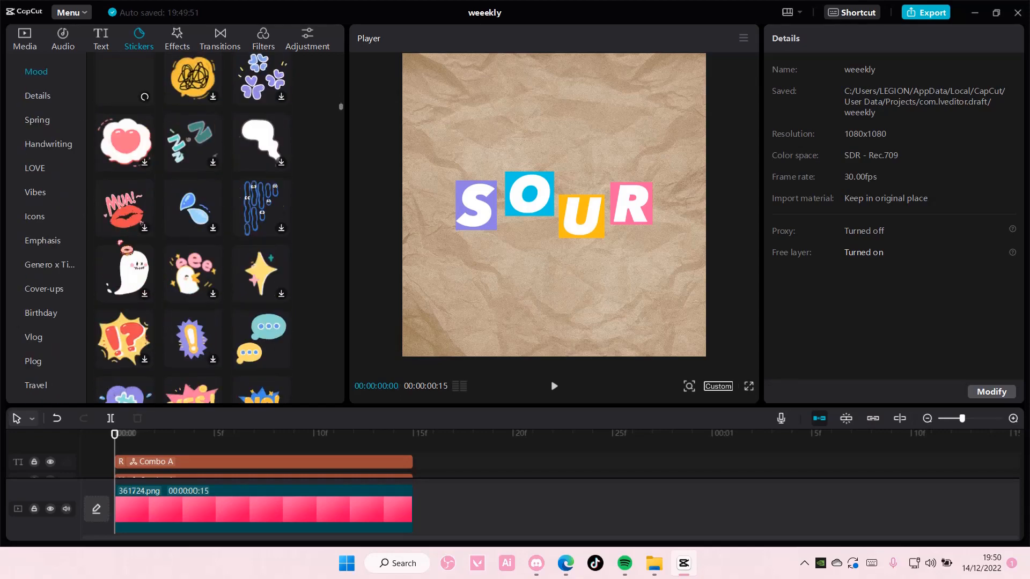
pyautogui.scroll(-10, 127, 250)
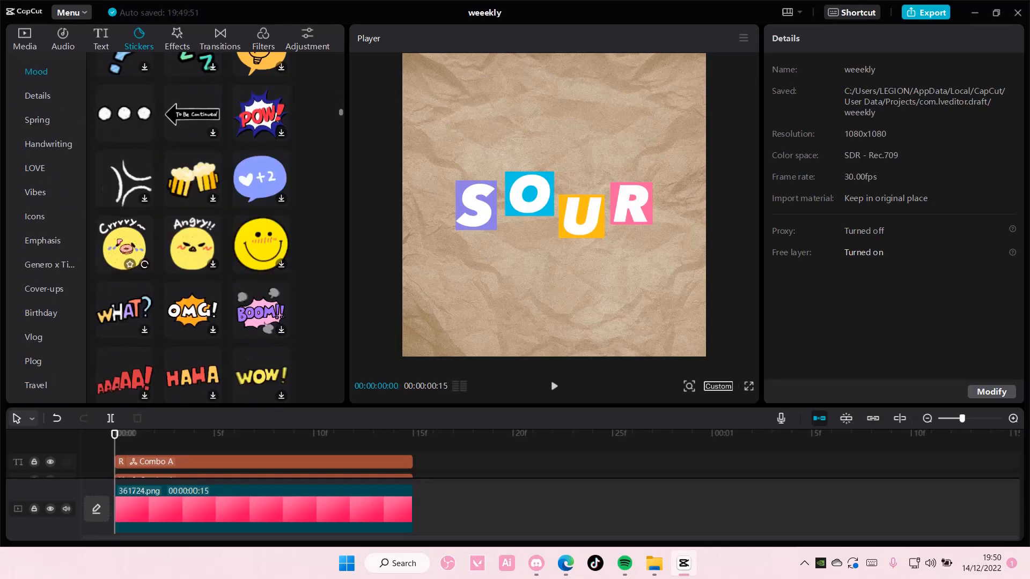
pyautogui.scroll(-3, 214, 173)
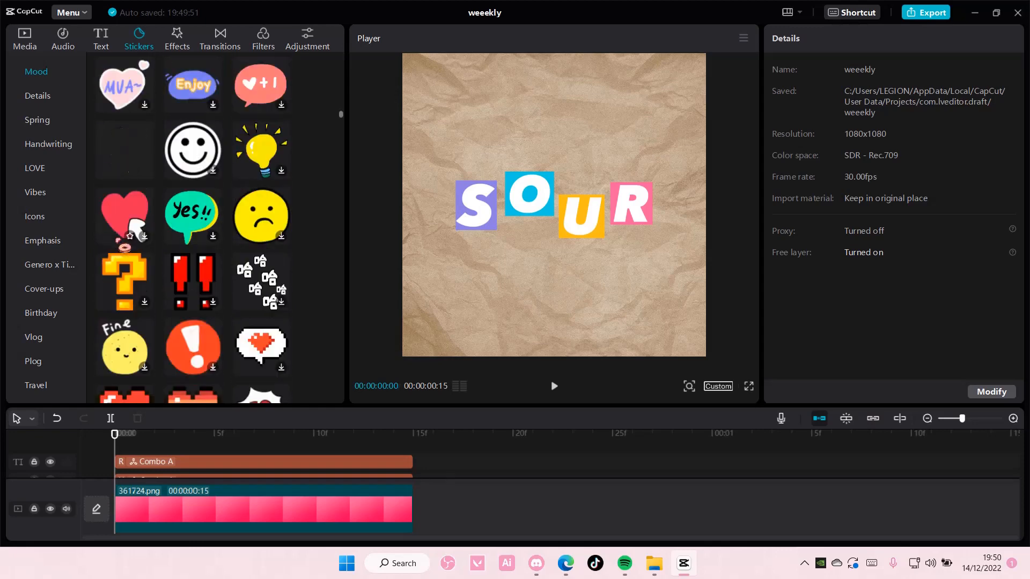
pyautogui.click(213, 171)
pyautogui.moveTo(613, 263); pyautogui.dragTo(592, 241)
pyautogui.moveTo(559, 208); pyautogui.dragTo(637, 141)
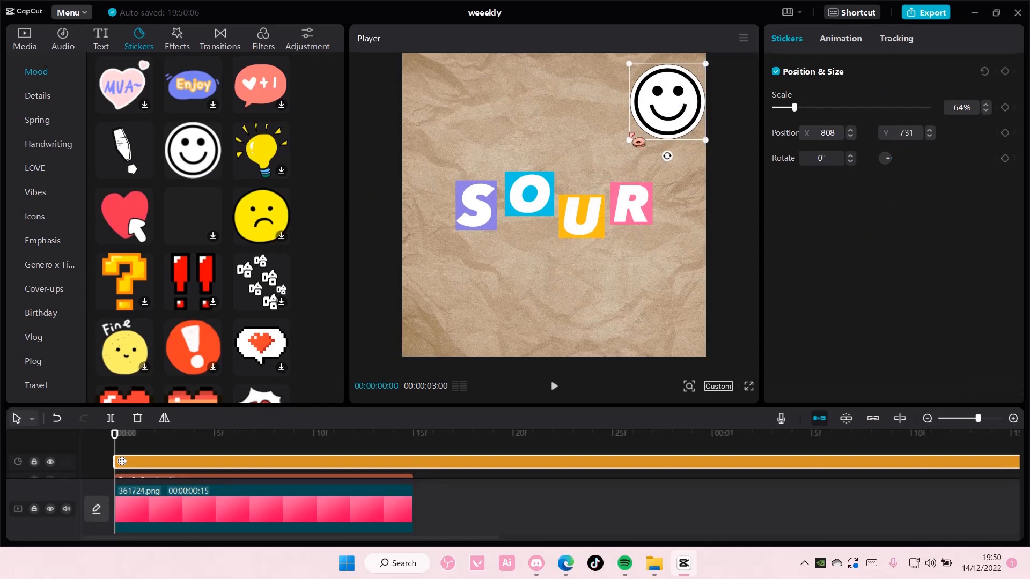
# Try the rainbow sticker from the Details category on the canvas, and delete it
pyautogui.scroll(-12, 309, 228)
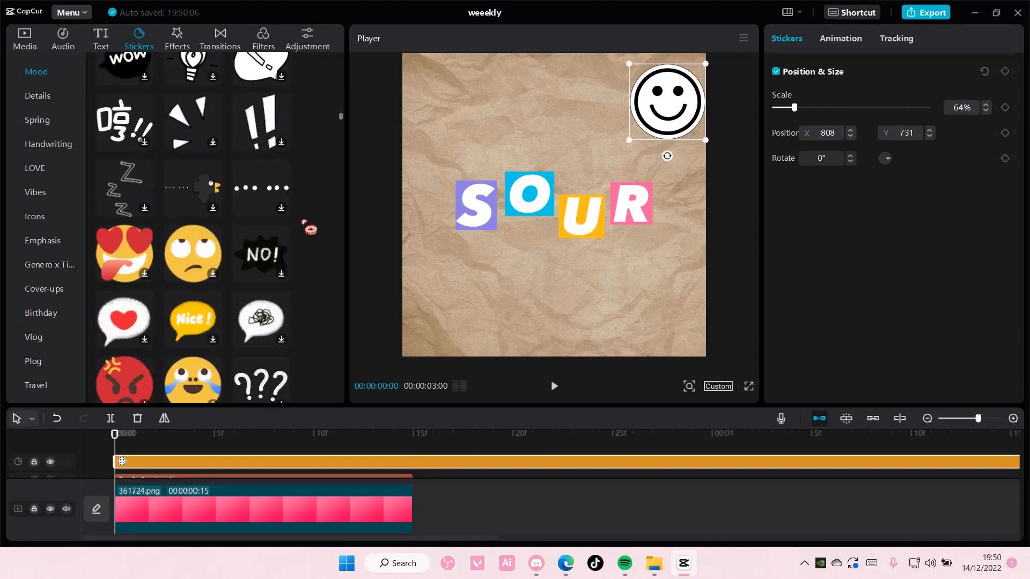
pyautogui.scroll(-8, 310, 228)
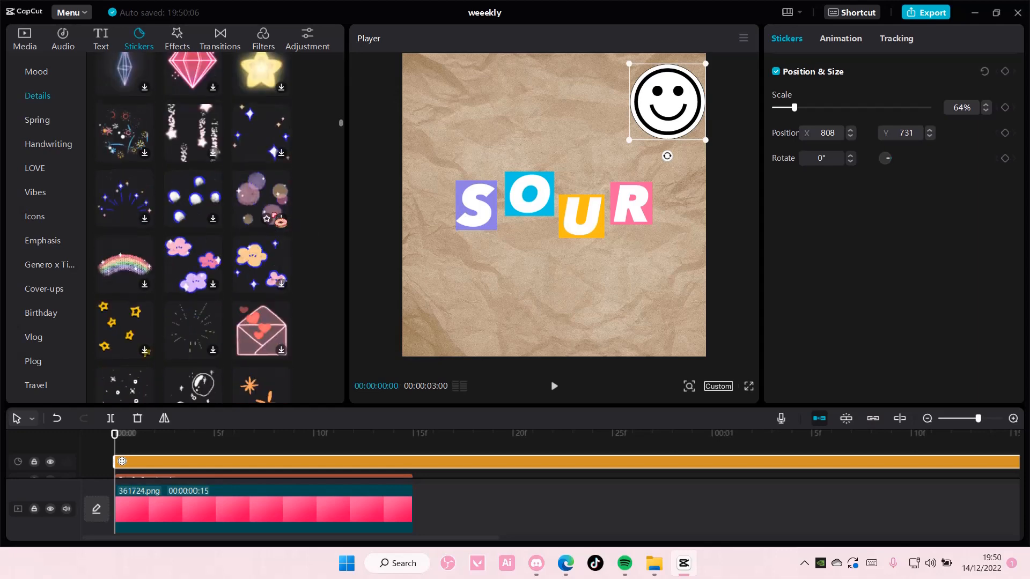
pyautogui.scroll(-5, 272, 214)
pyautogui.scroll(4, 273, 215)
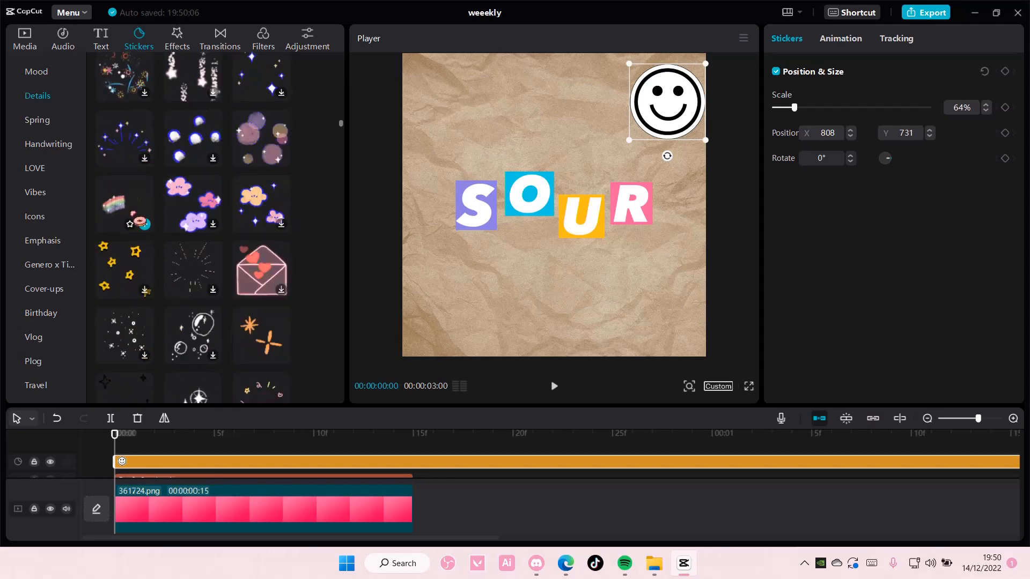
pyautogui.click(145, 224)
pyautogui.moveTo(556, 200); pyautogui.dragTo(498, 244)
pyautogui.press('Delete')
# Add the pink butterfly sticker from the LOVE category, shrink and tilt it slightly, and place it against the upper-left edge of the letter S
pyautogui.scroll(-5, 236, 247)
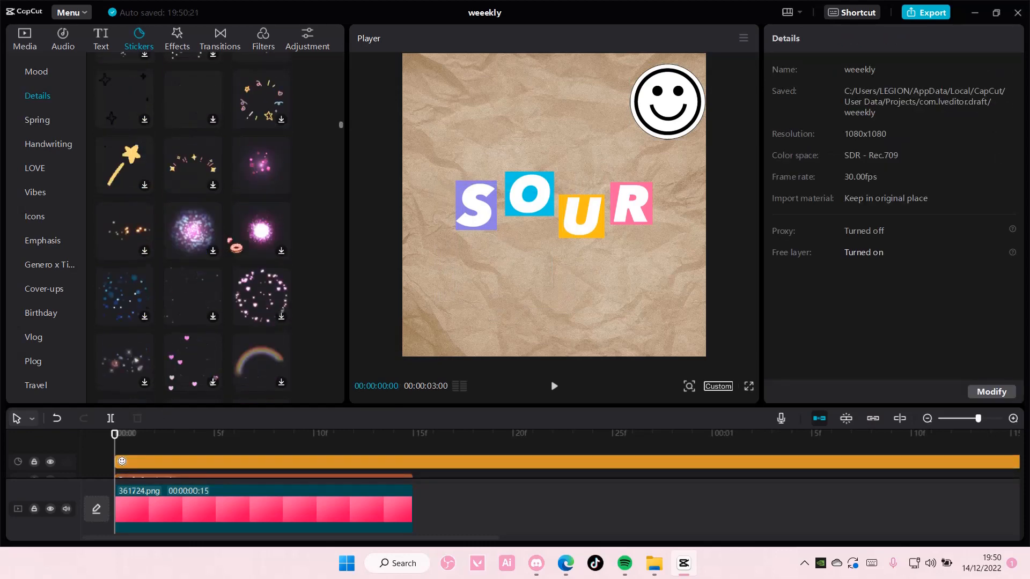
pyautogui.scroll(-8, 250, 255)
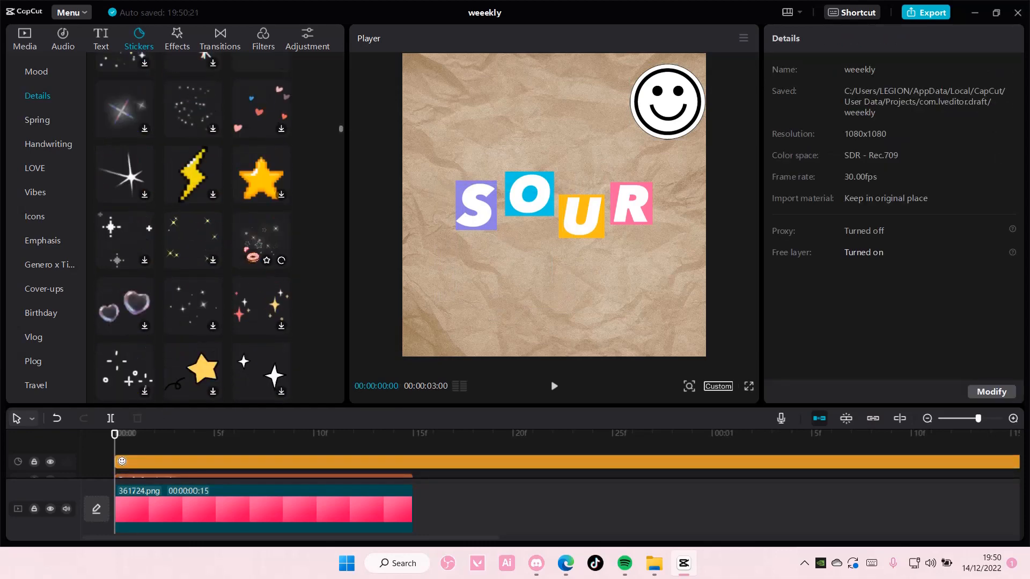
pyautogui.scroll(-9, 244, 247)
pyautogui.scroll(6, 235, 243)
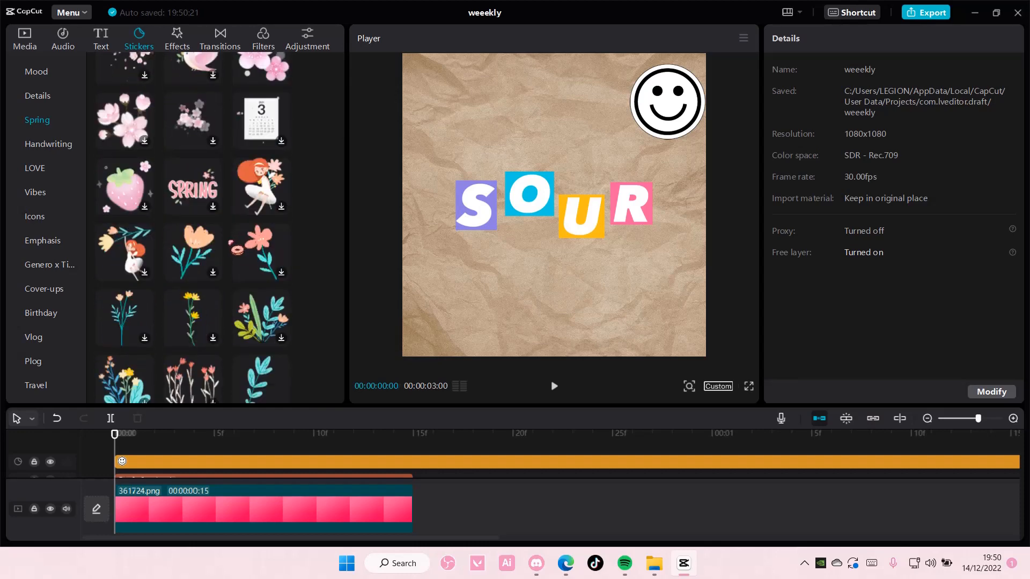
pyautogui.scroll(-10, 215, 225)
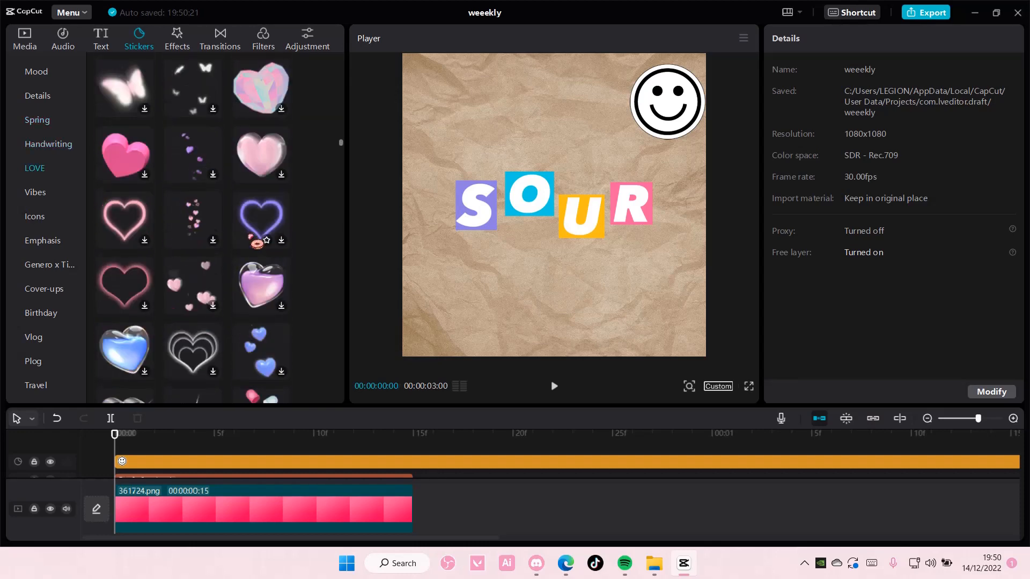
pyautogui.scroll(5, 257, 244)
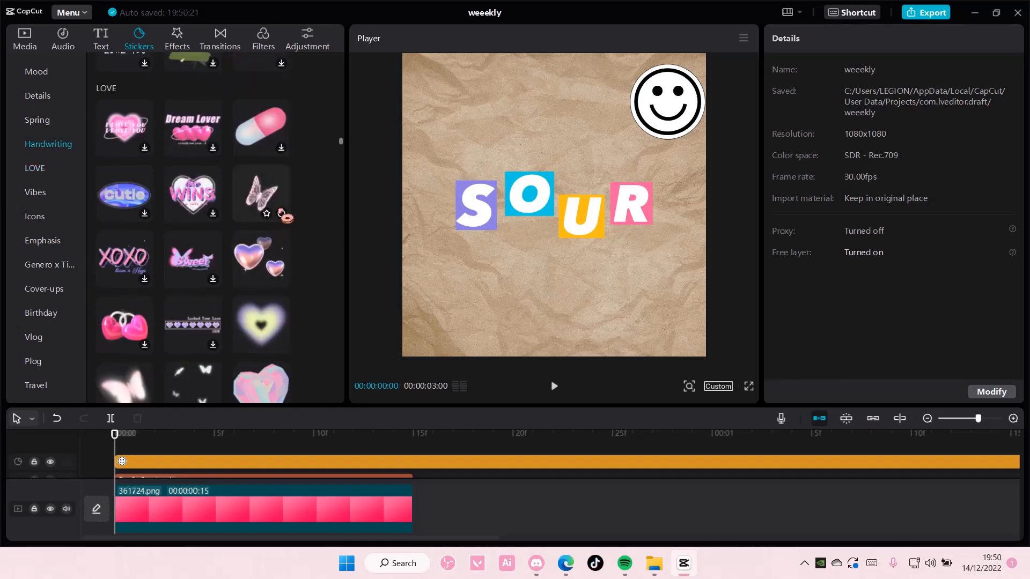
pyautogui.click(283, 215)
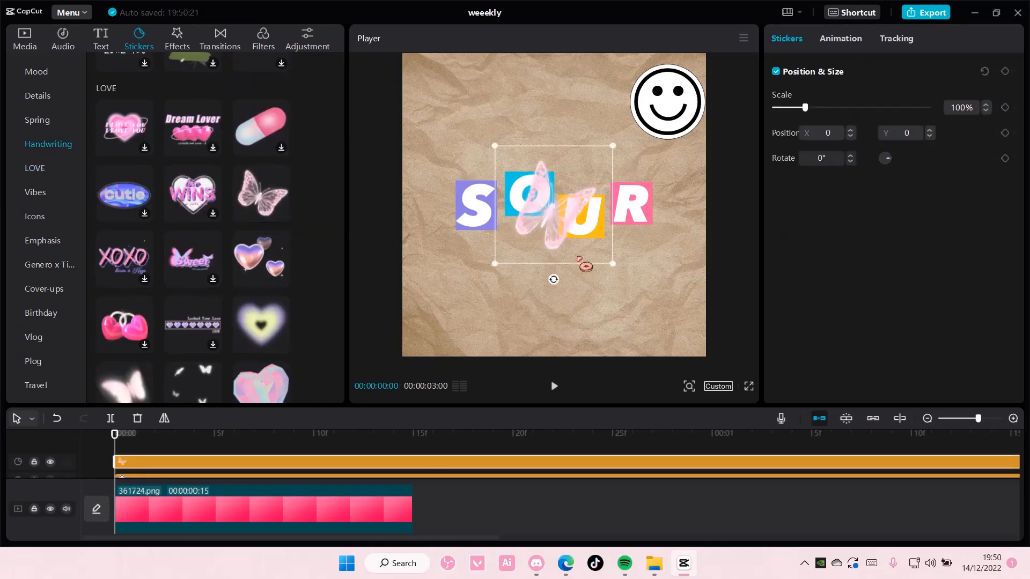
pyautogui.moveTo(586, 267); pyautogui.dragTo(522, 231)
pyautogui.moveTo(461, 240); pyautogui.dragTo(500, 246)
pyautogui.moveTo(455, 182); pyautogui.dragTo(451, 179)
pyautogui.moveTo(477, 230); pyautogui.dragTo(487, 189)
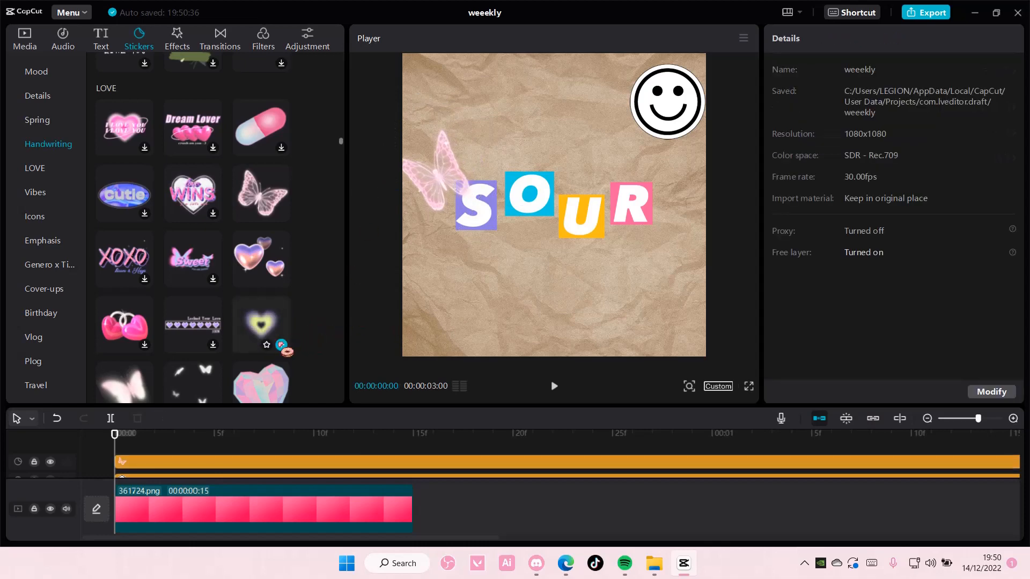
# Try the blurred yellow-and-purple heart sticker at 117% scale below the letters, and delete it
pyautogui.click(281, 345)
pyautogui.moveTo(611, 259); pyautogui.dragTo(619, 273)
pyautogui.moveTo(577, 233); pyautogui.dragTo(582, 320)
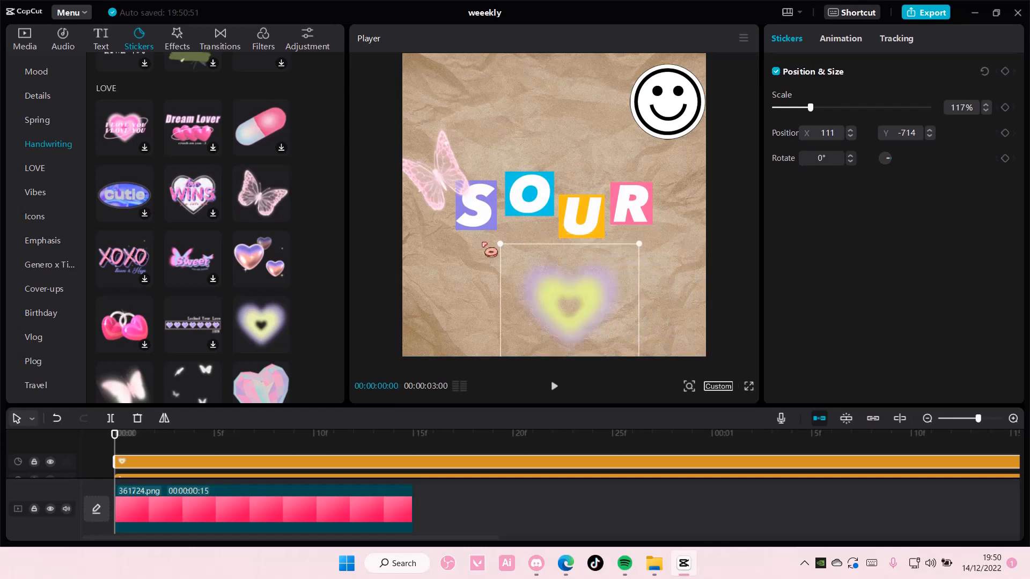
pyautogui.press('Delete')
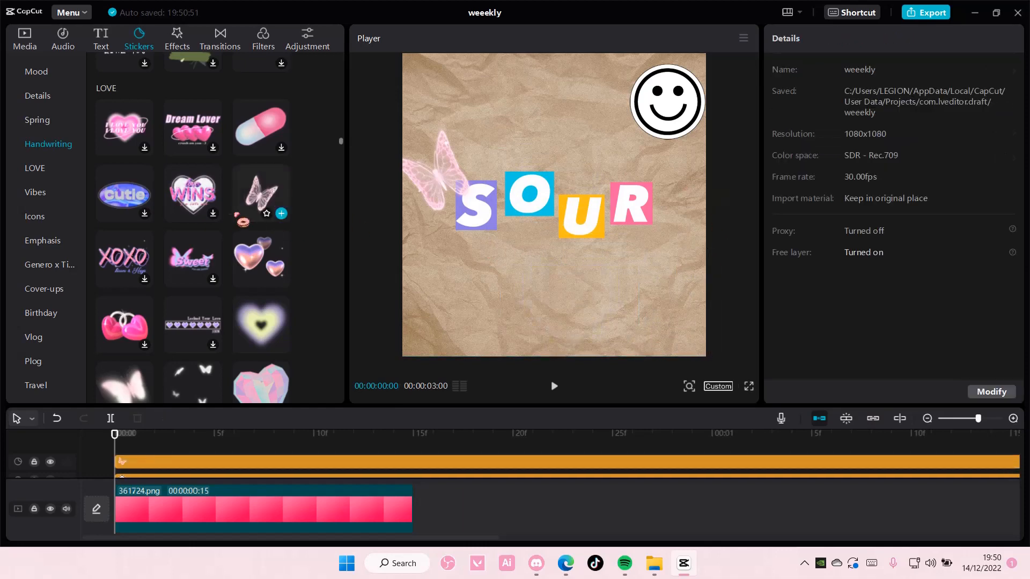
# Look through the LOVE, Vibes and Icons sticker categories for another decoration
pyautogui.scroll(-3, 212, 214)
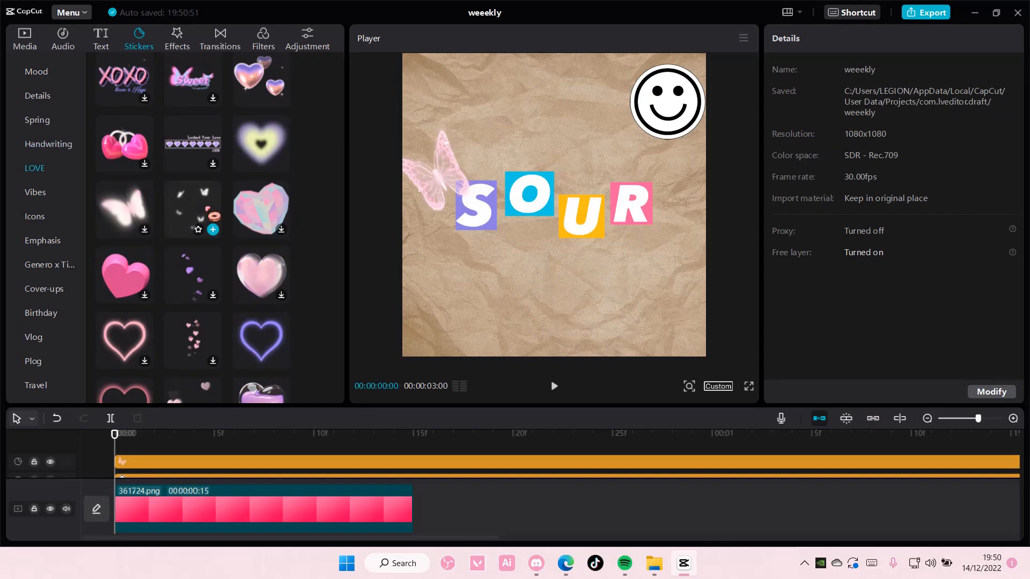
pyautogui.scroll(-10, 193, 209)
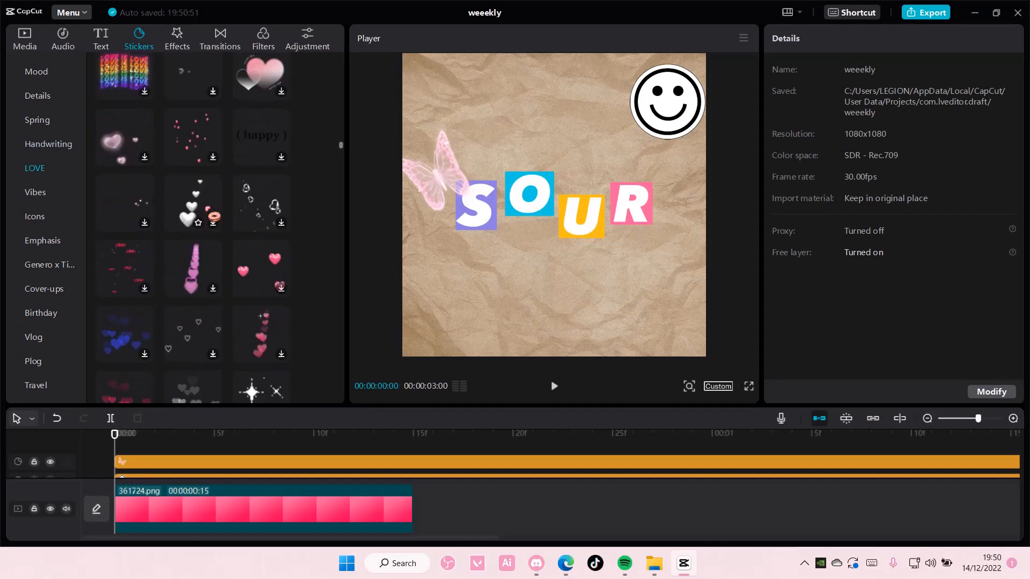
pyautogui.scroll(-8, 214, 215)
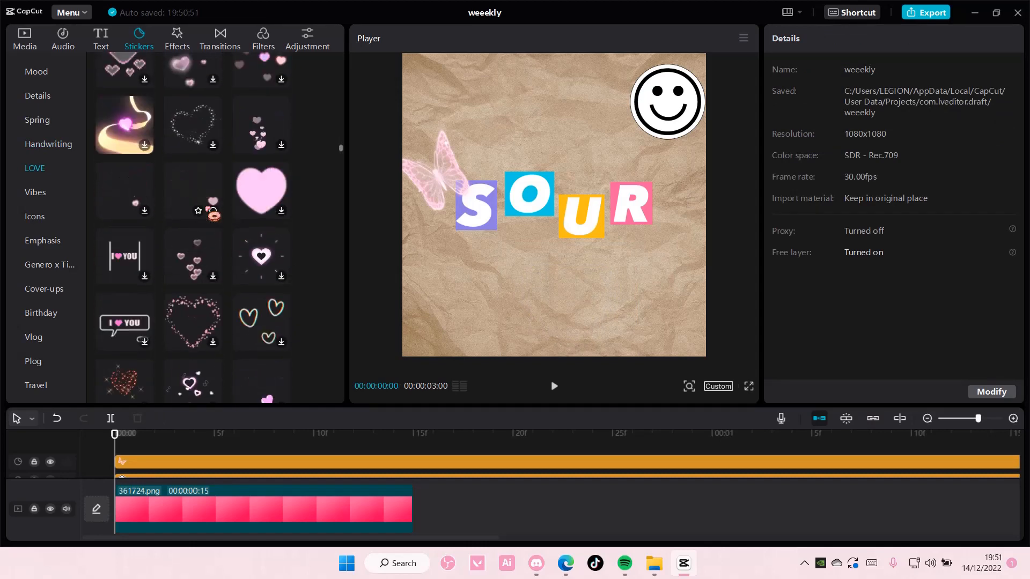
pyautogui.scroll(-8, 213, 214)
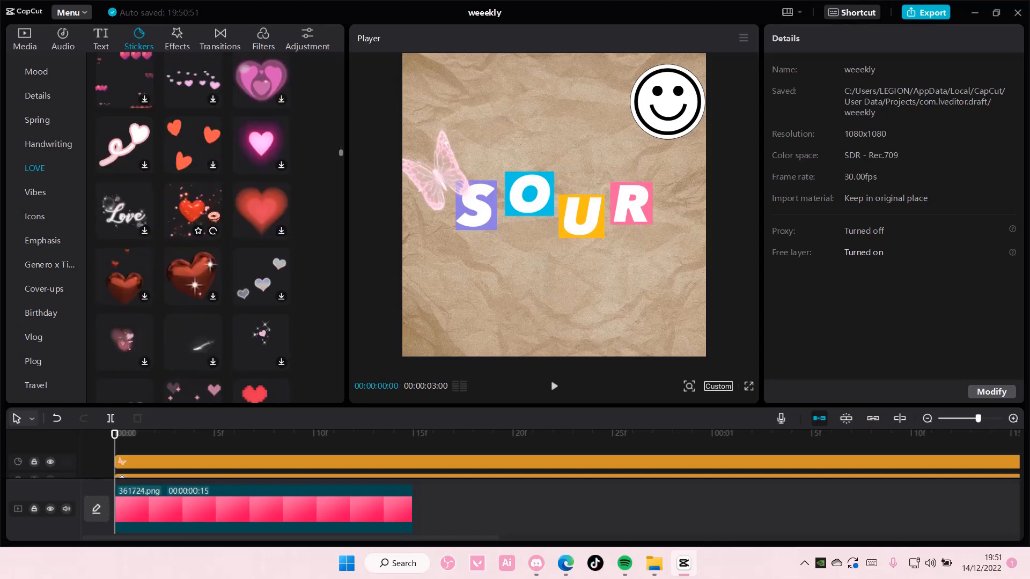
pyautogui.scroll(-8, 213, 215)
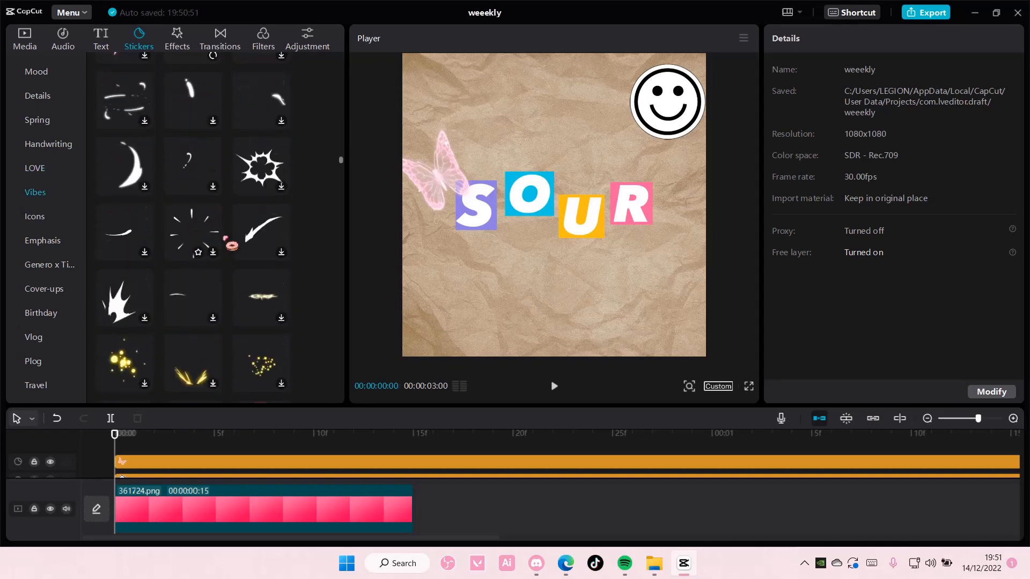
pyautogui.scroll(-8, 228, 241)
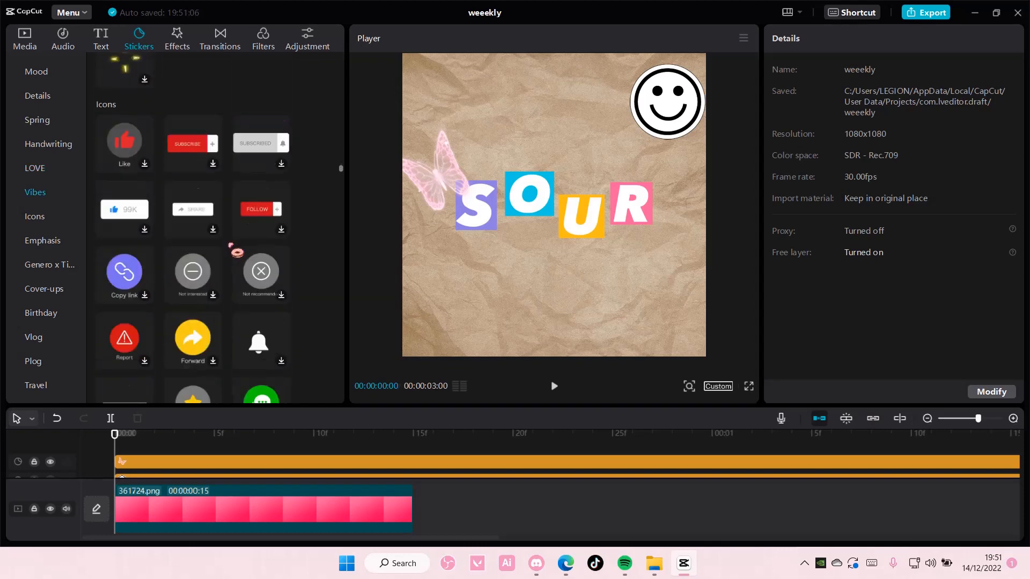
pyautogui.scroll(-8, 235, 249)
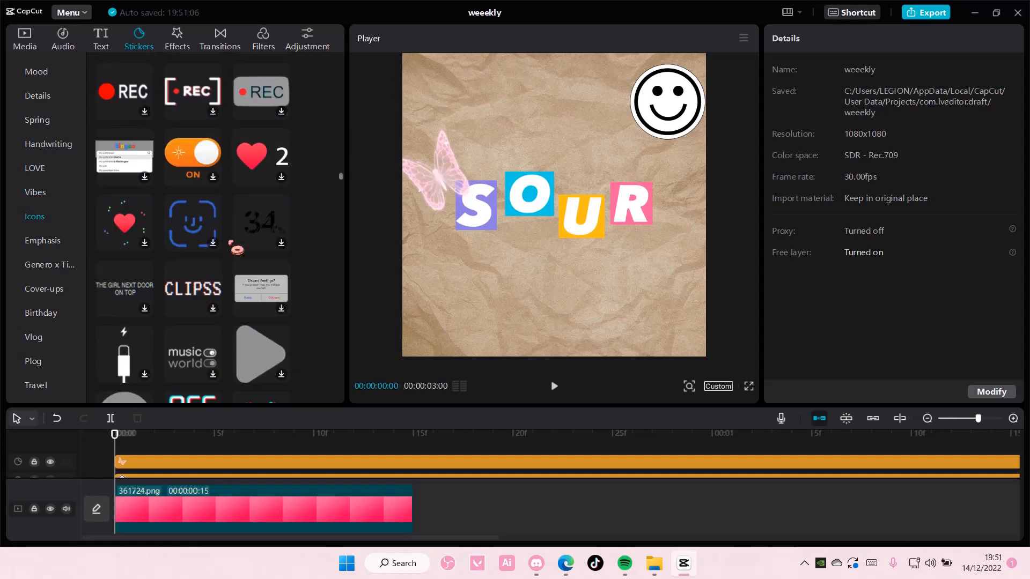
pyautogui.scroll(1, 236, 248)
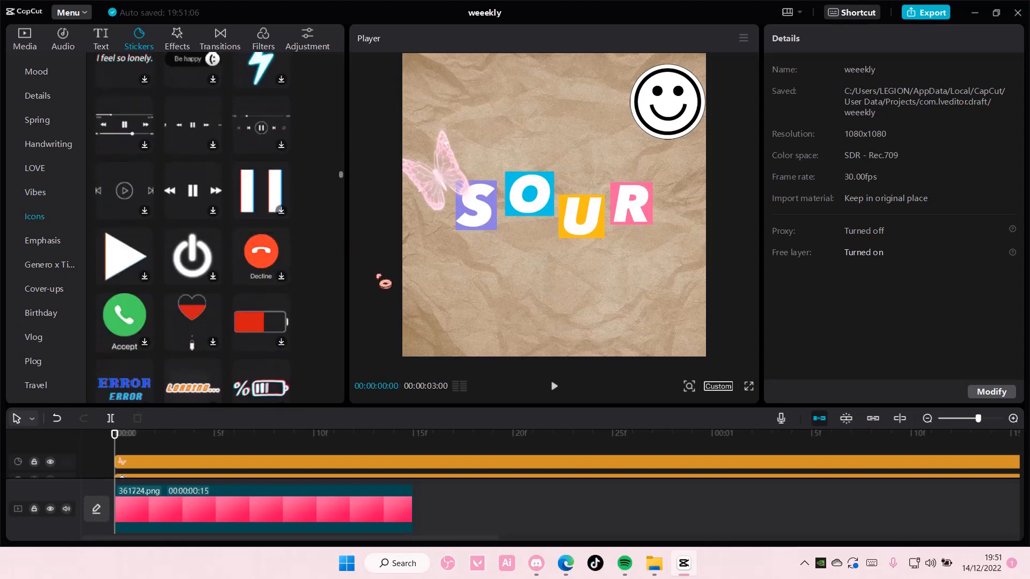